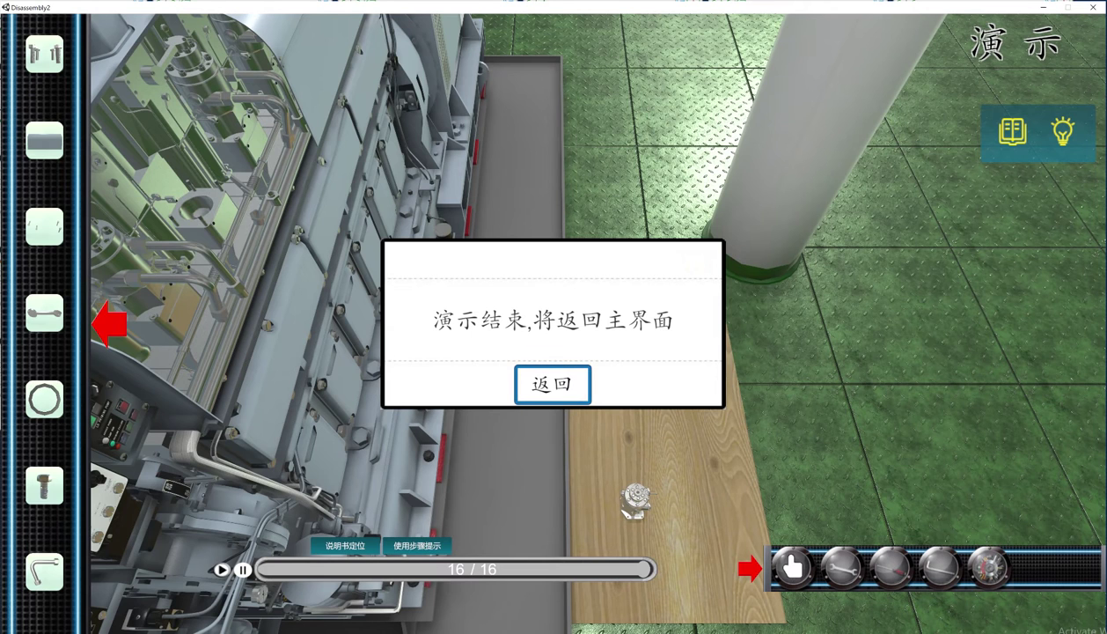
Leave the finished demonstration and enter the disassembly exam, dismissing the keyboard and mouse guide.
{"action": "left_click", "coordinate": [552, 385]}
{"action": "scroll", "coordinate": [552, 384], "scroll_direction": "down", "scroll_amount": 3}
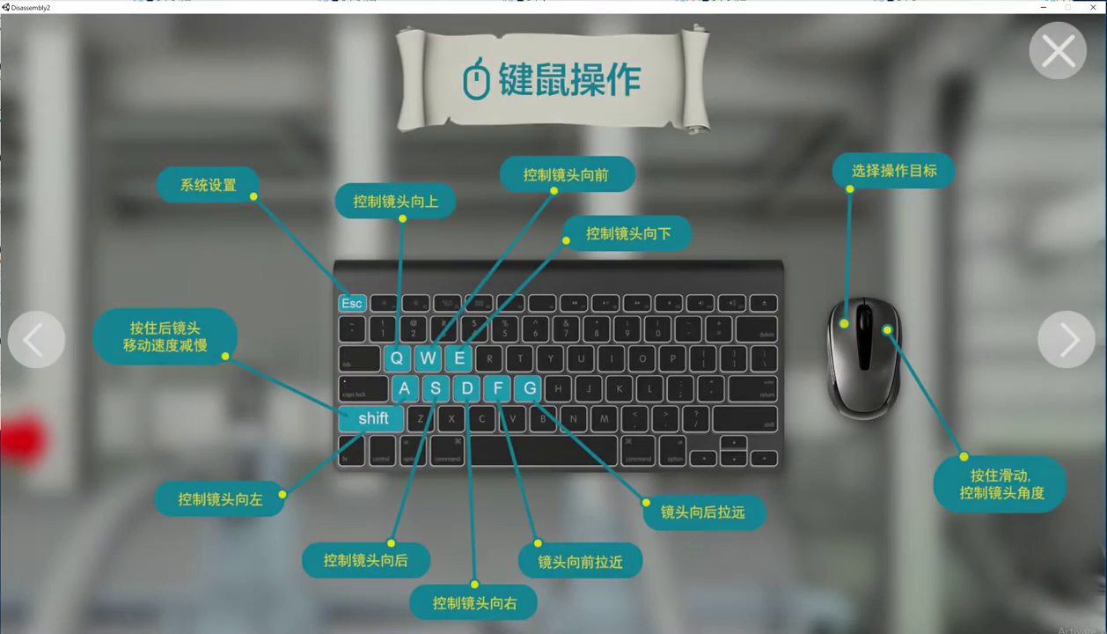
{"action": "left_click", "coordinate": [1057, 50]}
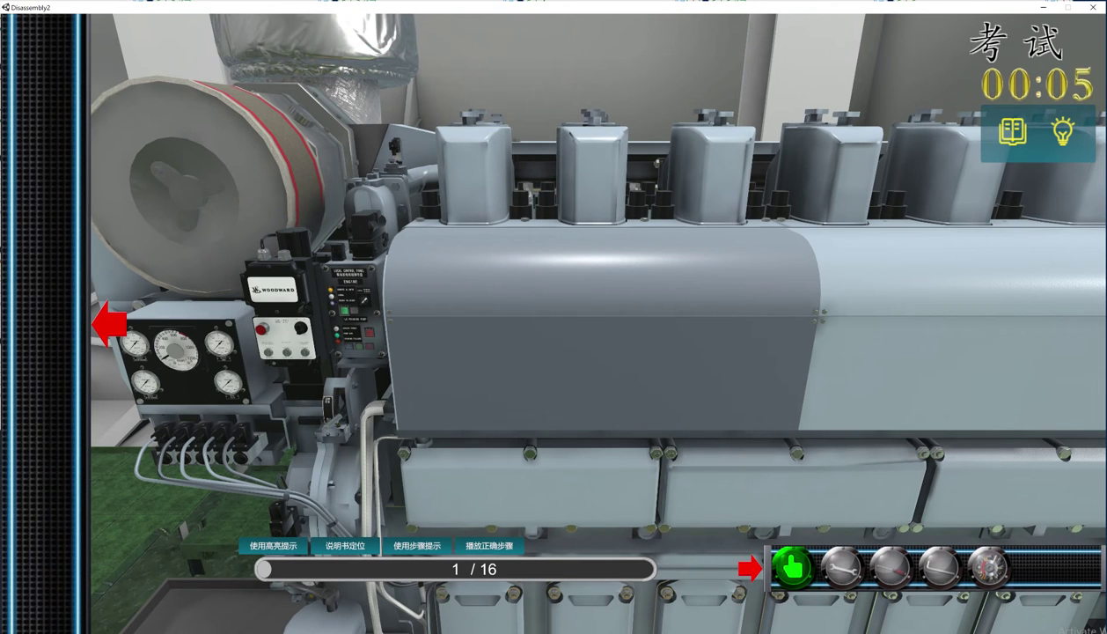
Confirm the bolts at both ends of the dark engine side cover as the disassembly target and remove them with the open-end wrench.
{"action": "left_click", "coordinate": [815, 313]}
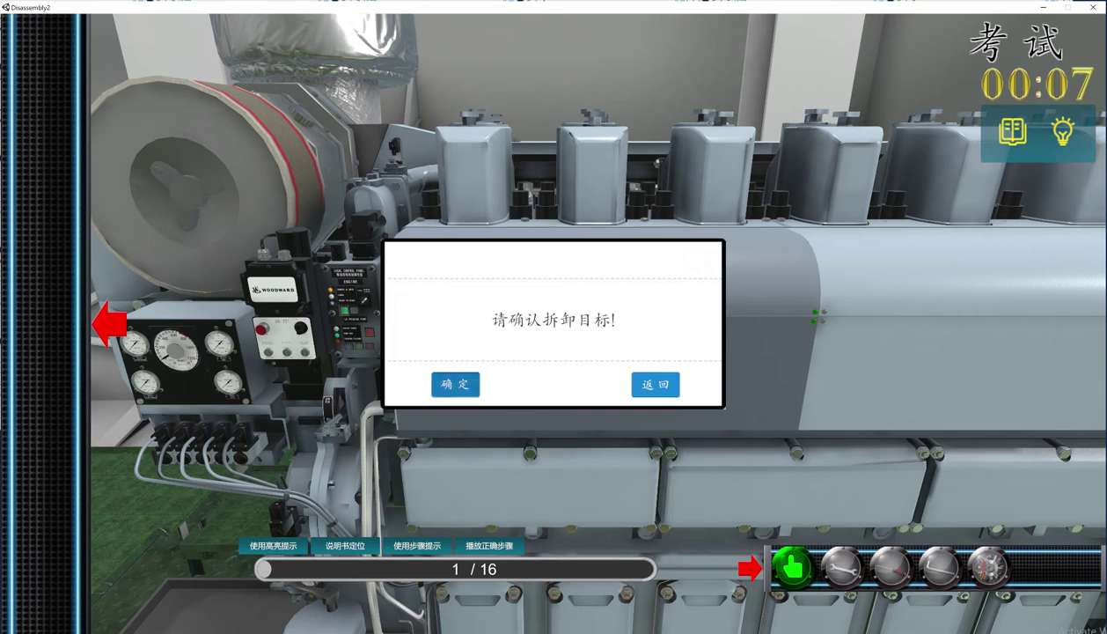
{"action": "left_click", "coordinate": [455, 383]}
{"action": "left_click", "coordinate": [842, 568]}
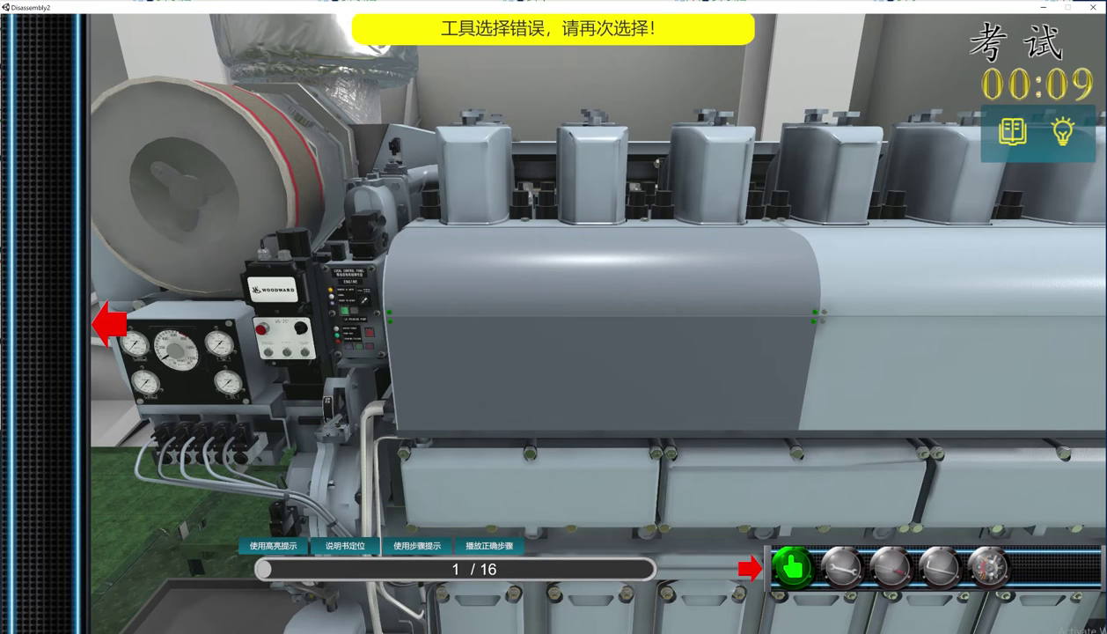
{"action": "left_click", "coordinate": [842, 567]}
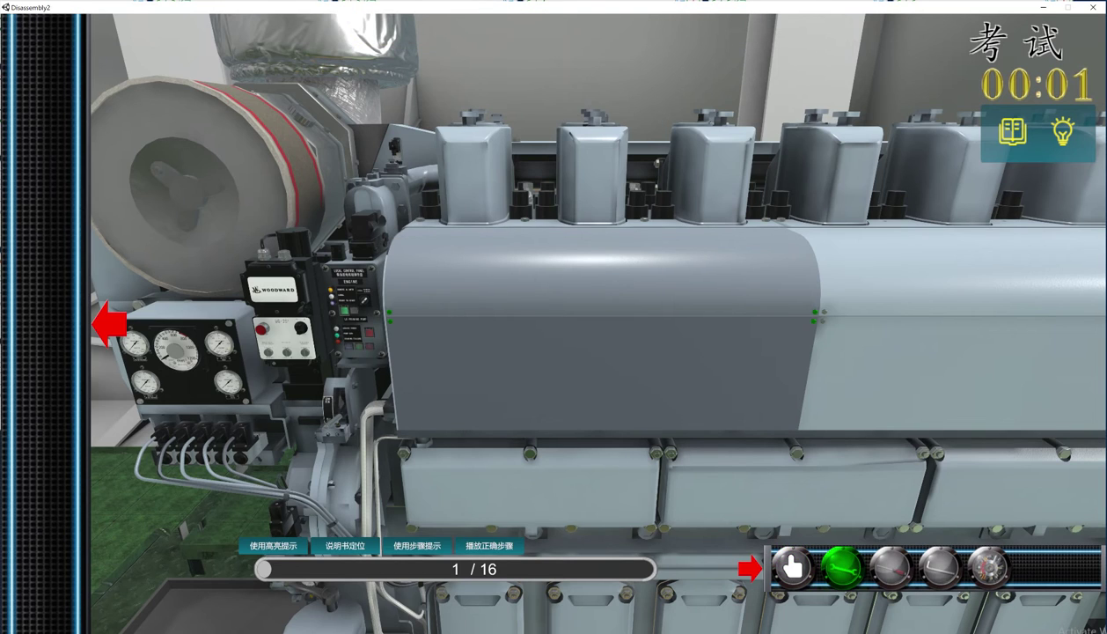
{"action": "left_click", "coordinate": [820, 315]}
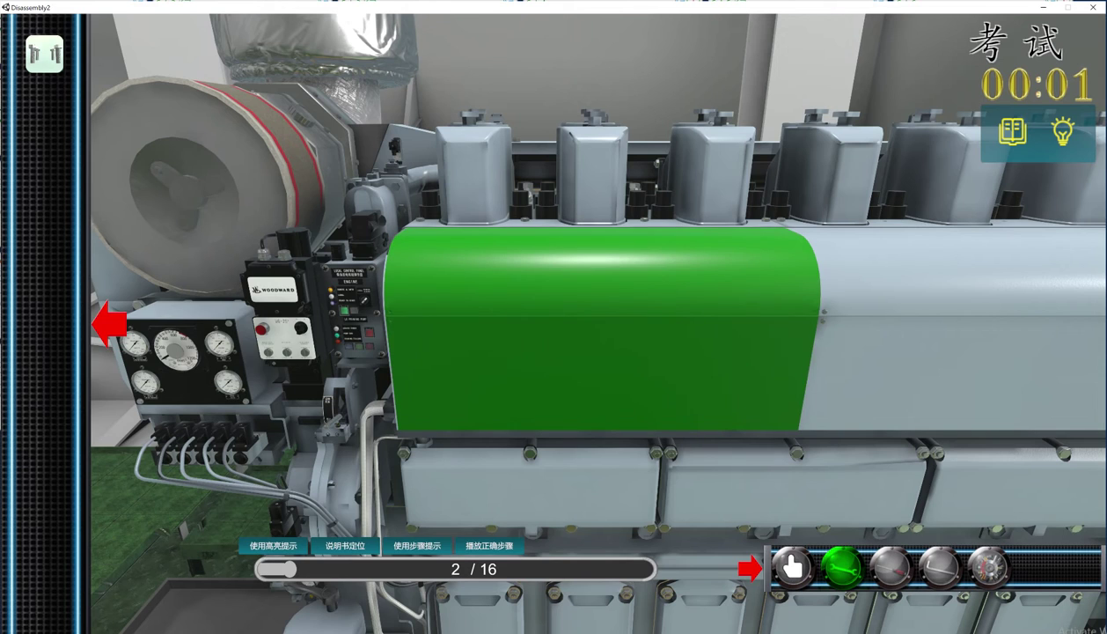
Confirm the unbolted side cover as the disassembly target and take it off by hand.
{"action": "left_click", "coordinate": [669, 327]}
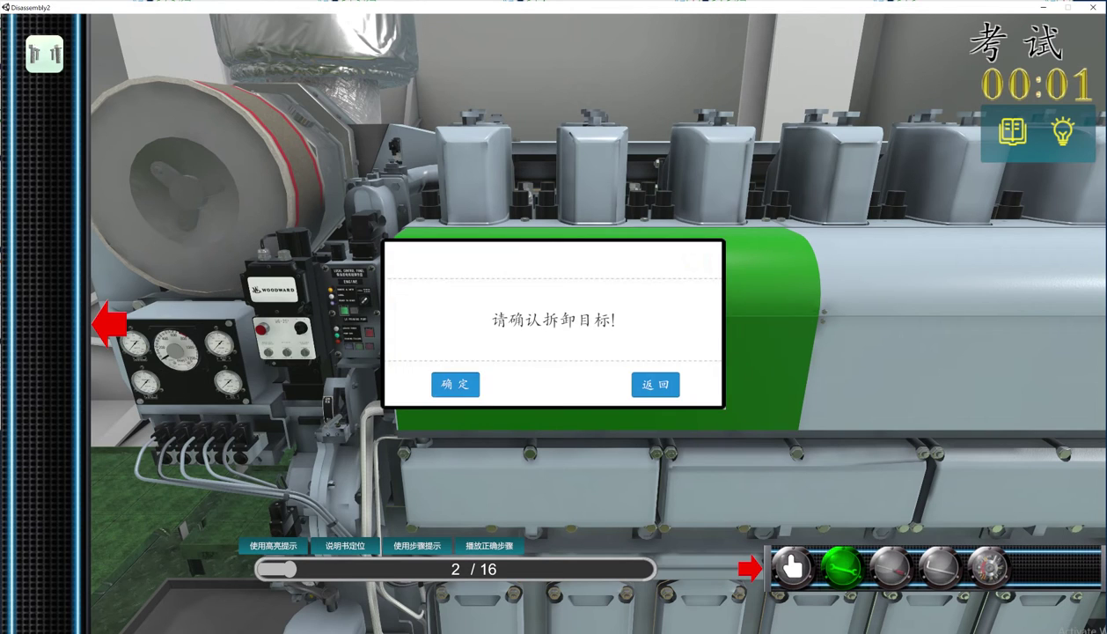
{"action": "left_click", "coordinate": [455, 385]}
{"action": "left_click", "coordinate": [793, 568]}
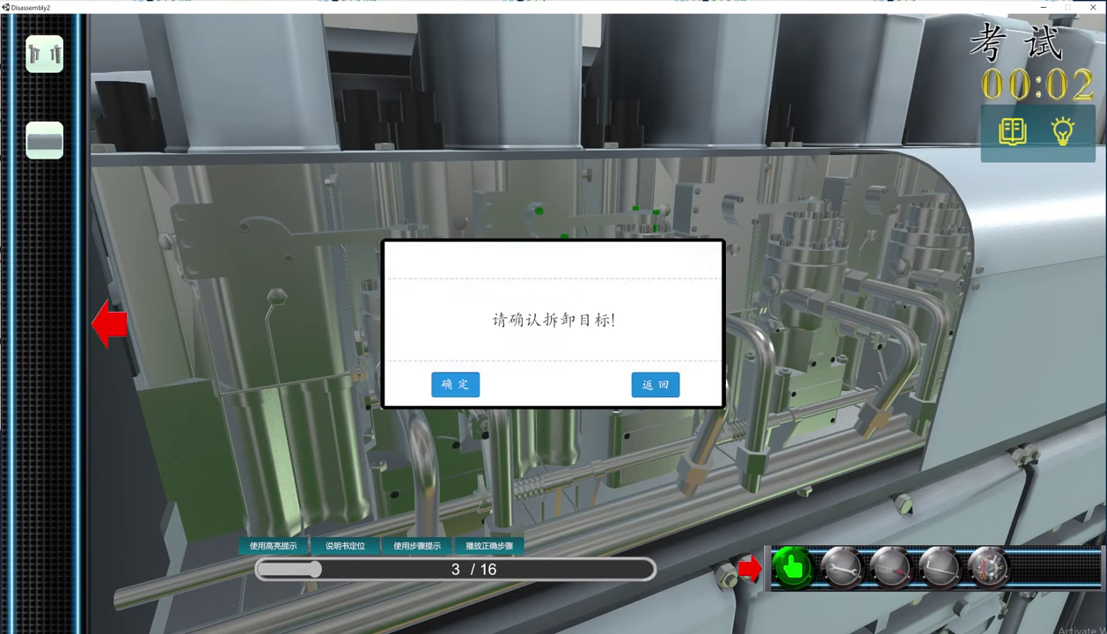
Remove the connecting lever above the second pump, using the hex key on its bolts, and take out the black ring behind it by hand.
{"action": "left_click", "coordinate": [455, 384]}
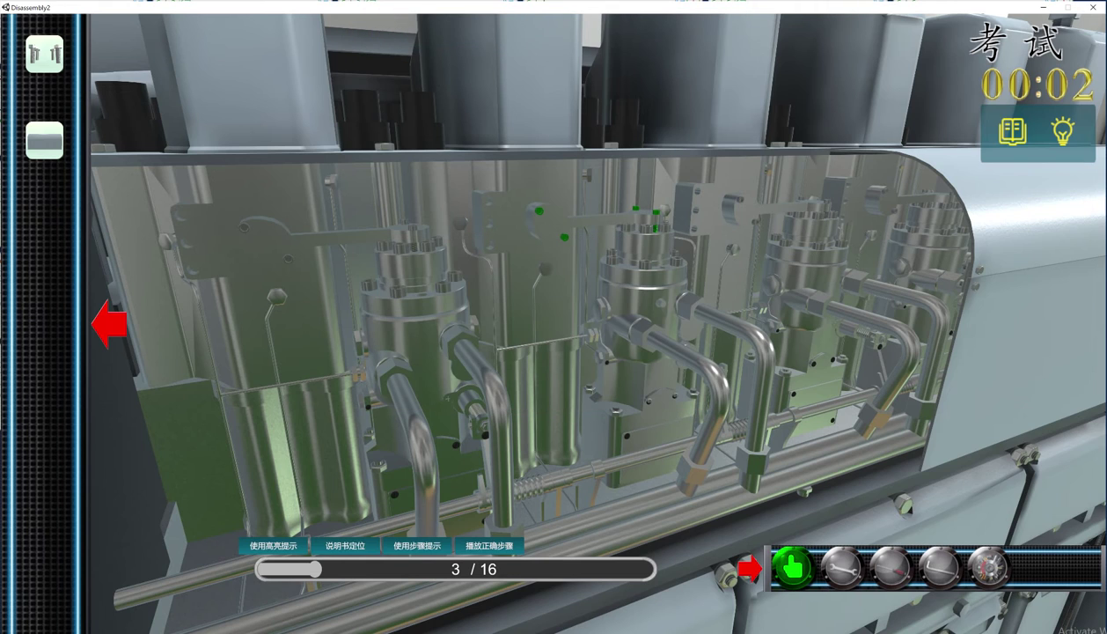
{"action": "left_click", "coordinate": [941, 568]}
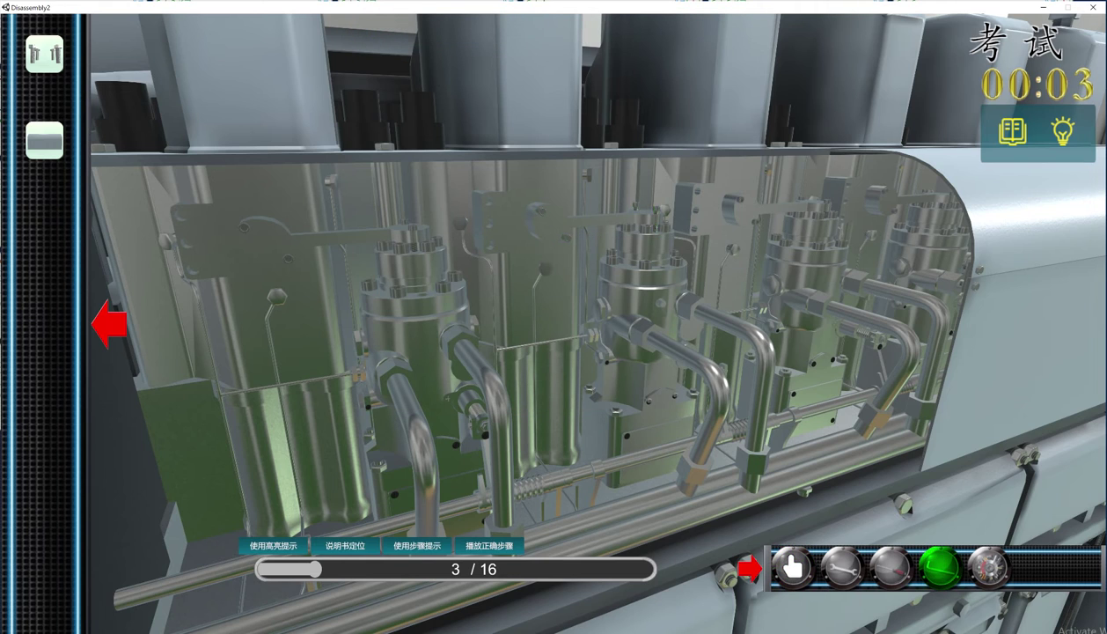
{"action": "left_click", "coordinate": [552, 224]}
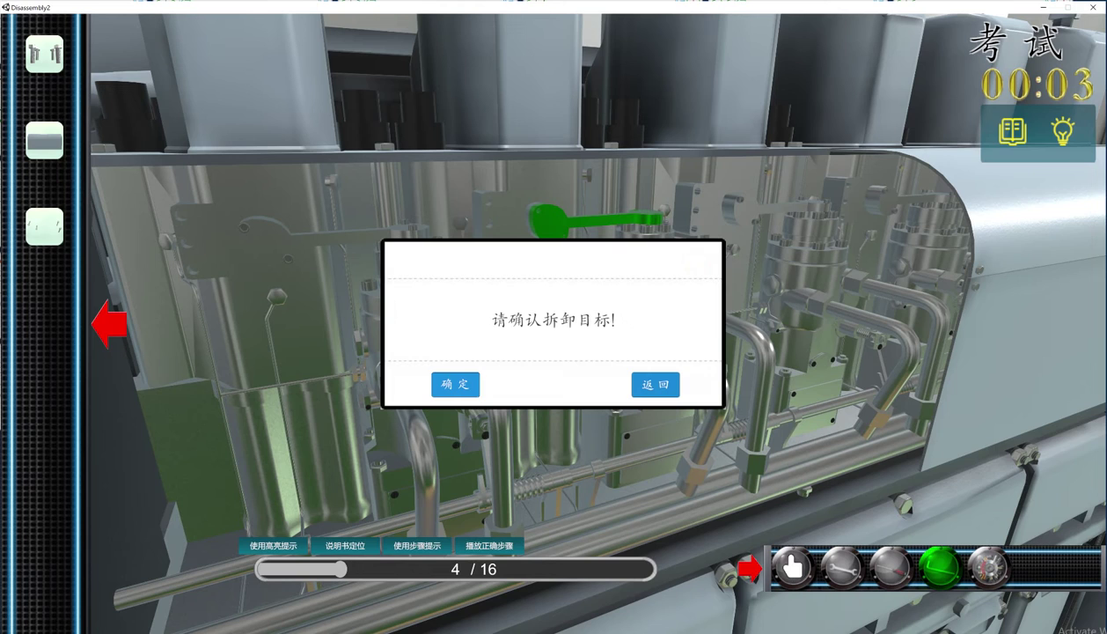
{"action": "left_click", "coordinate": [455, 384]}
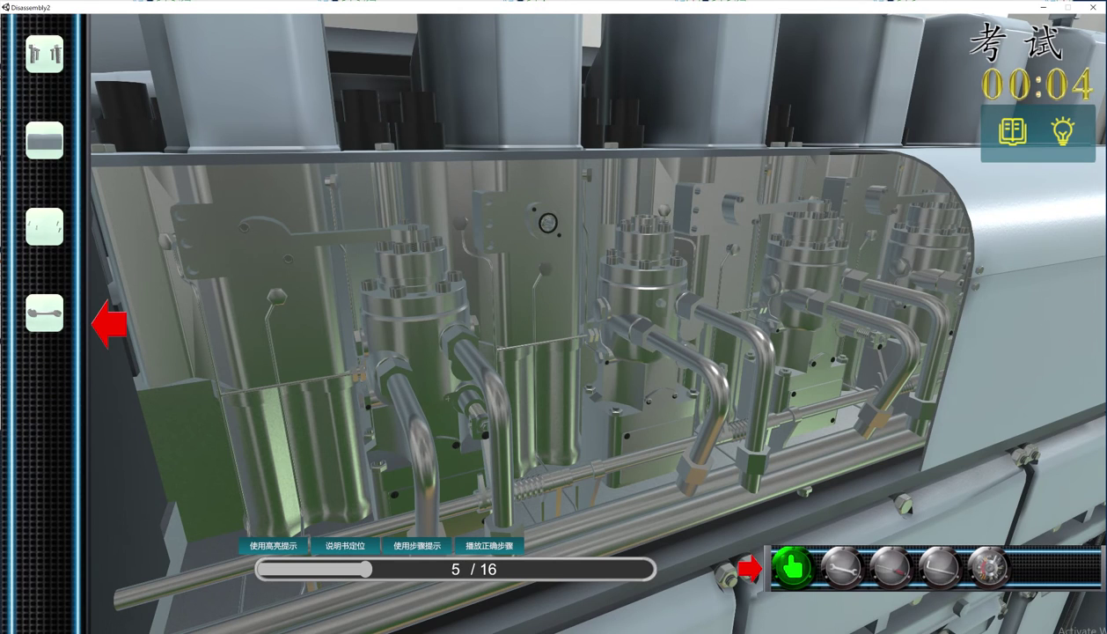
{"action": "left_click", "coordinate": [548, 223]}
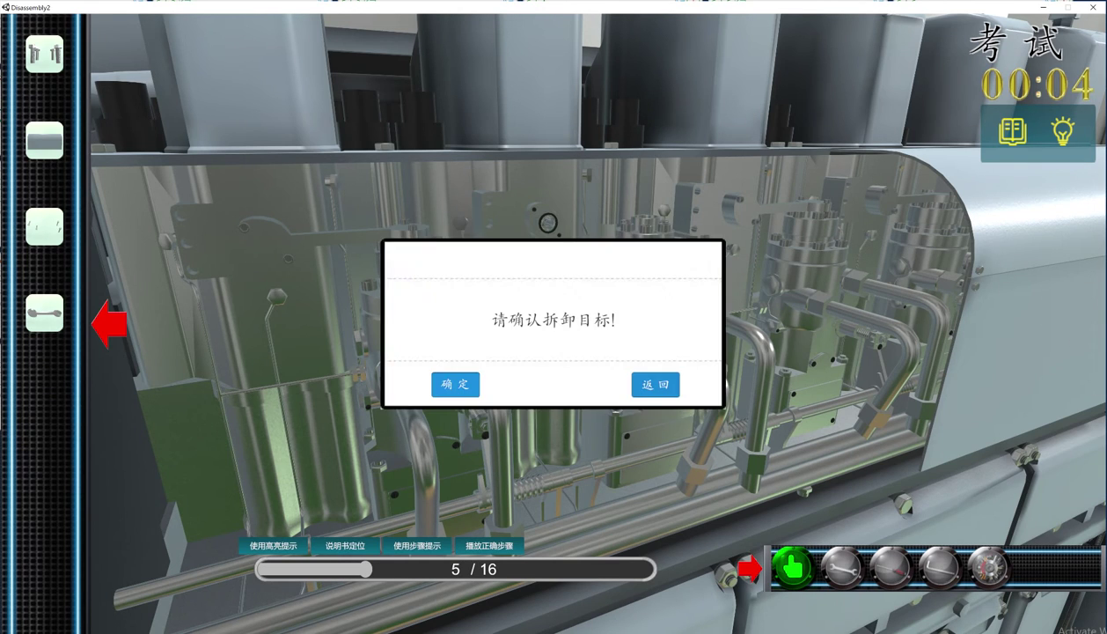
{"action": "left_click", "coordinate": [455, 383]}
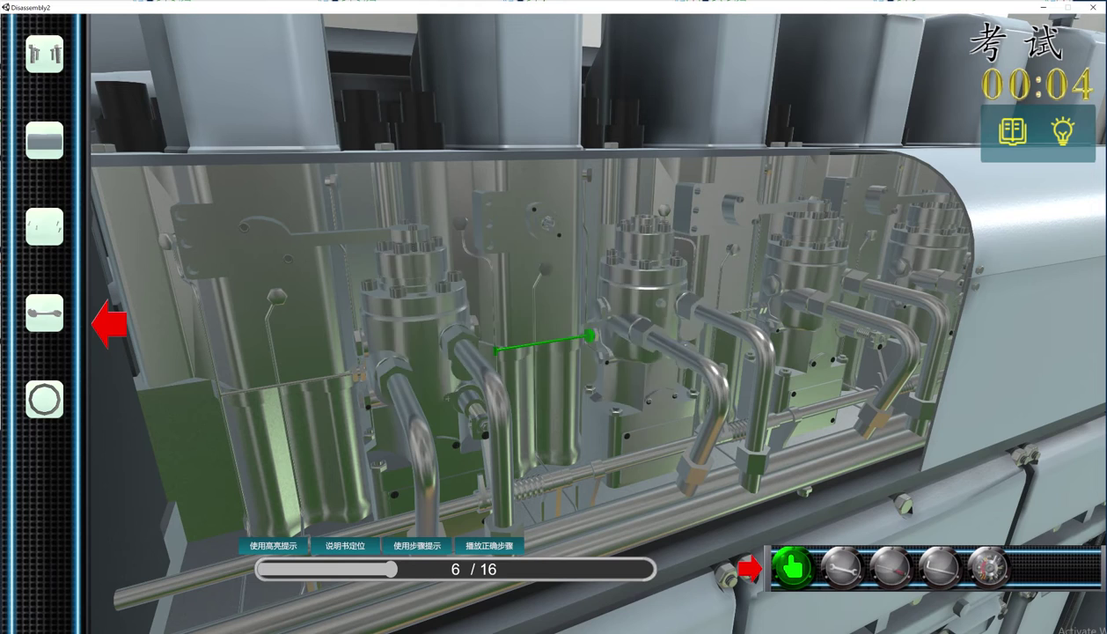
Loosen the thin pipe beside the second pump and remove its connecting bolt with the open-end wrench.
{"action": "left_click", "coordinate": [545, 342]}
{"action": "left_click", "coordinate": [455, 384]}
{"action": "left_click", "coordinate": [843, 568]}
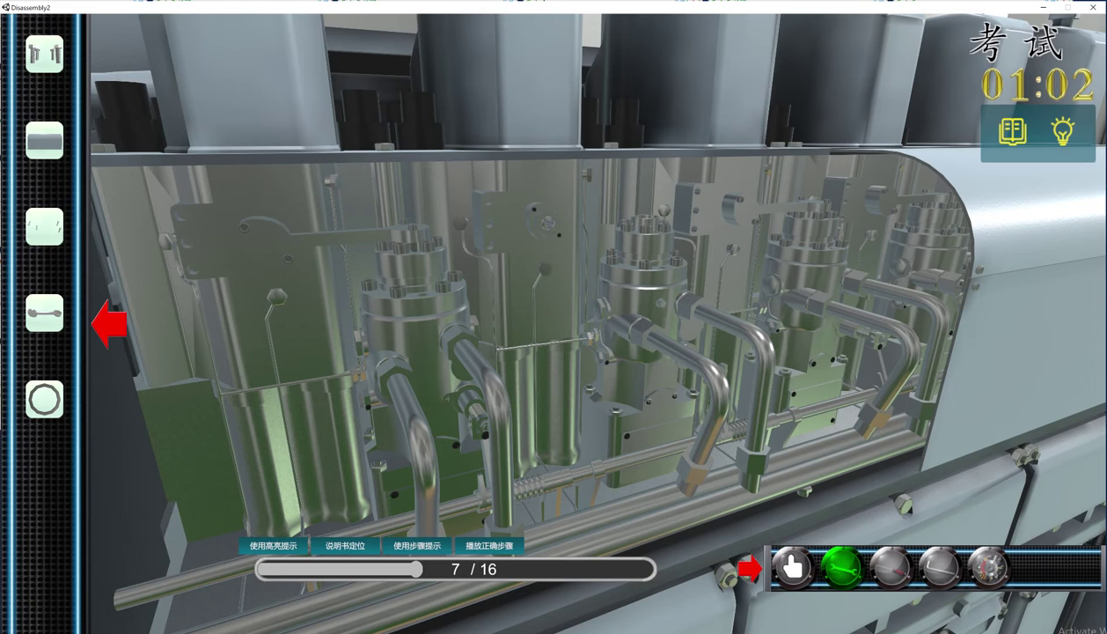
{"action": "left_click", "coordinate": [588, 351]}
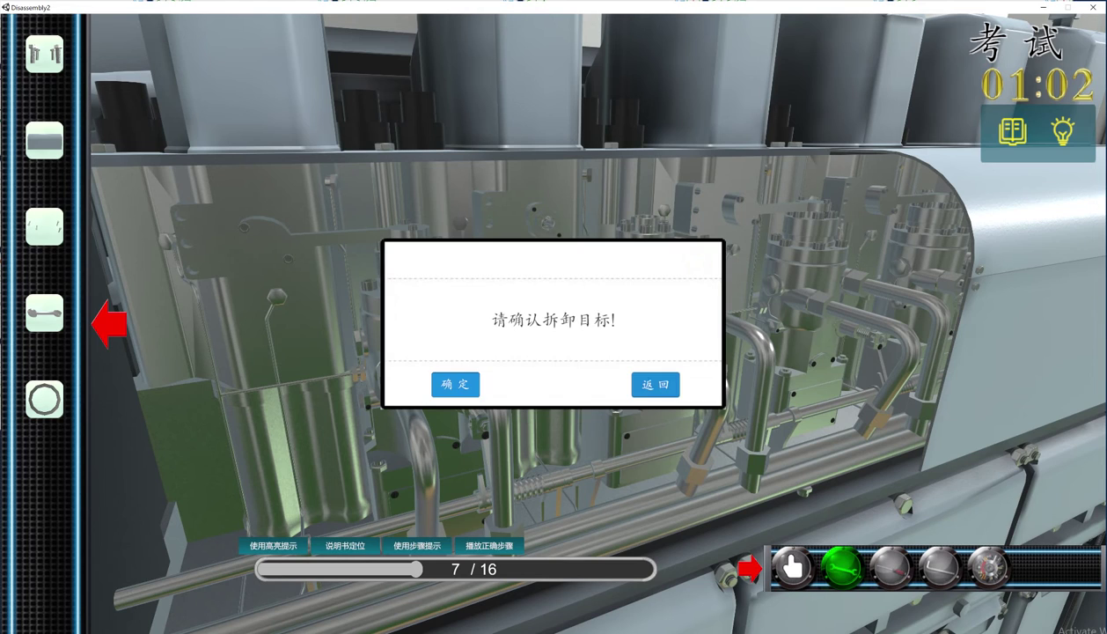
{"action": "left_click", "coordinate": [458, 384]}
{"action": "left_click", "coordinate": [842, 567]}
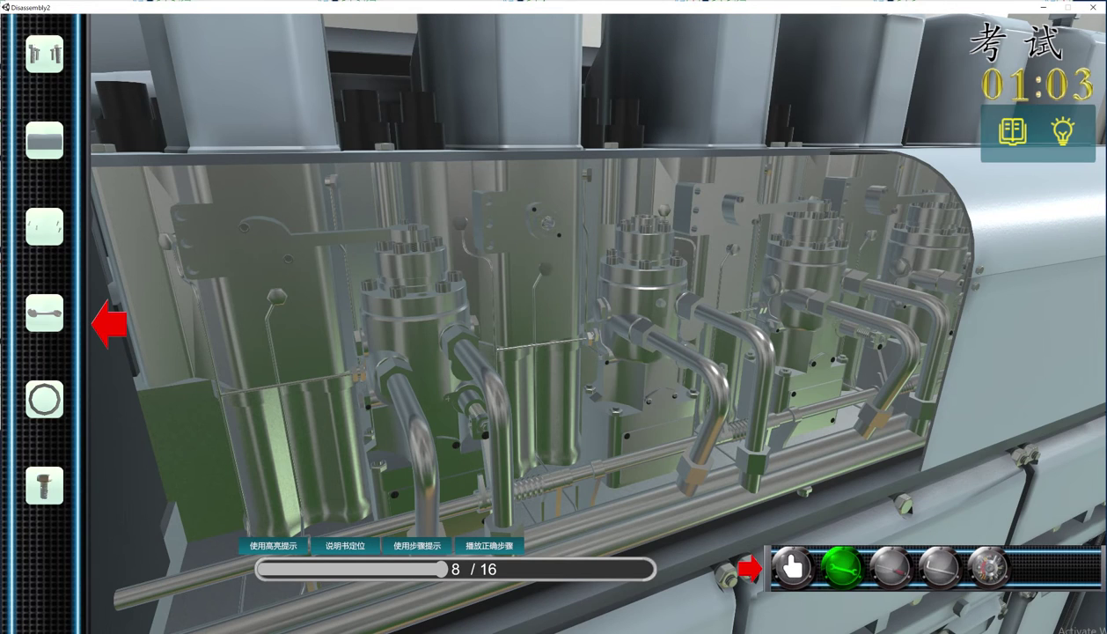
Remove both bent fuel pipes from the second pump with the open-end wrench.
{"action": "left_click", "coordinate": [709, 414]}
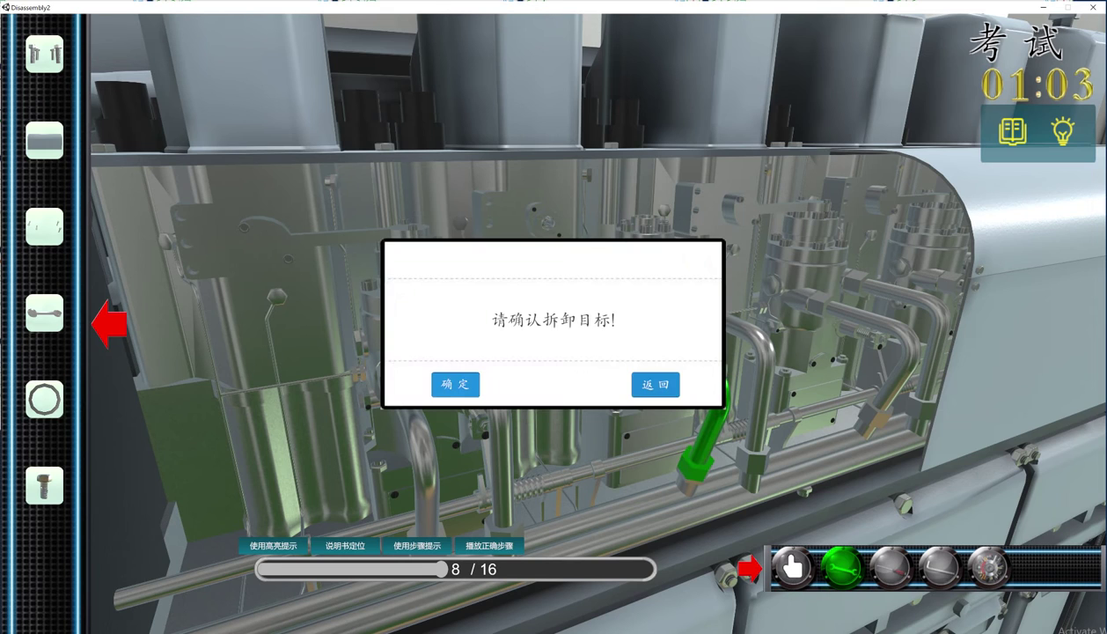
{"action": "left_click", "coordinate": [456, 384]}
{"action": "left_click", "coordinate": [843, 568]}
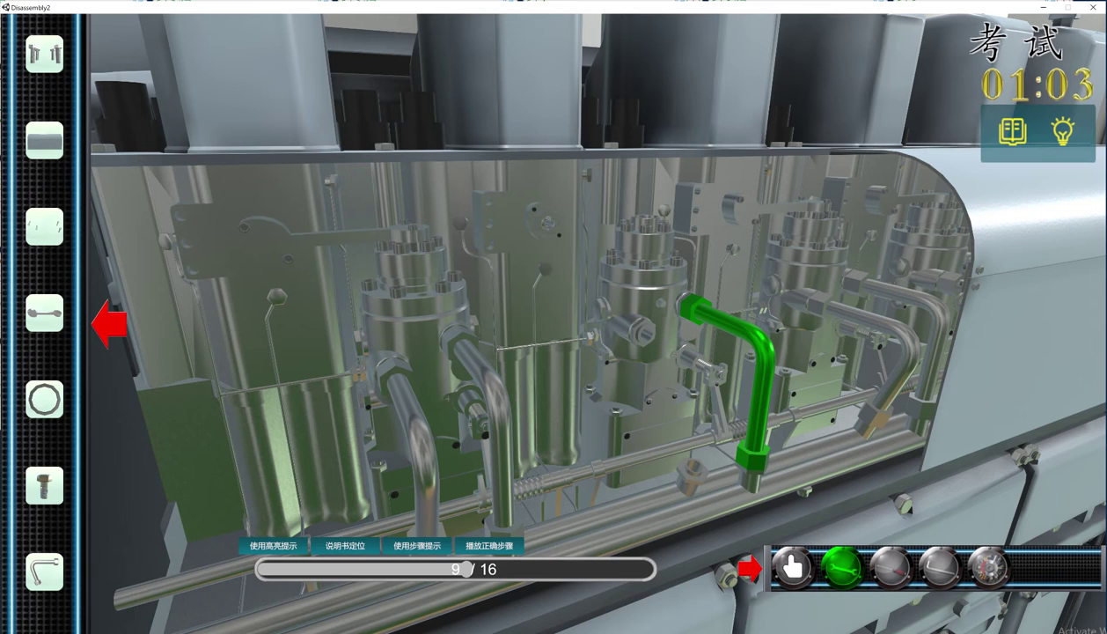
{"action": "left_click", "coordinate": [760, 377]}
{"action": "left_click", "coordinate": [455, 384]}
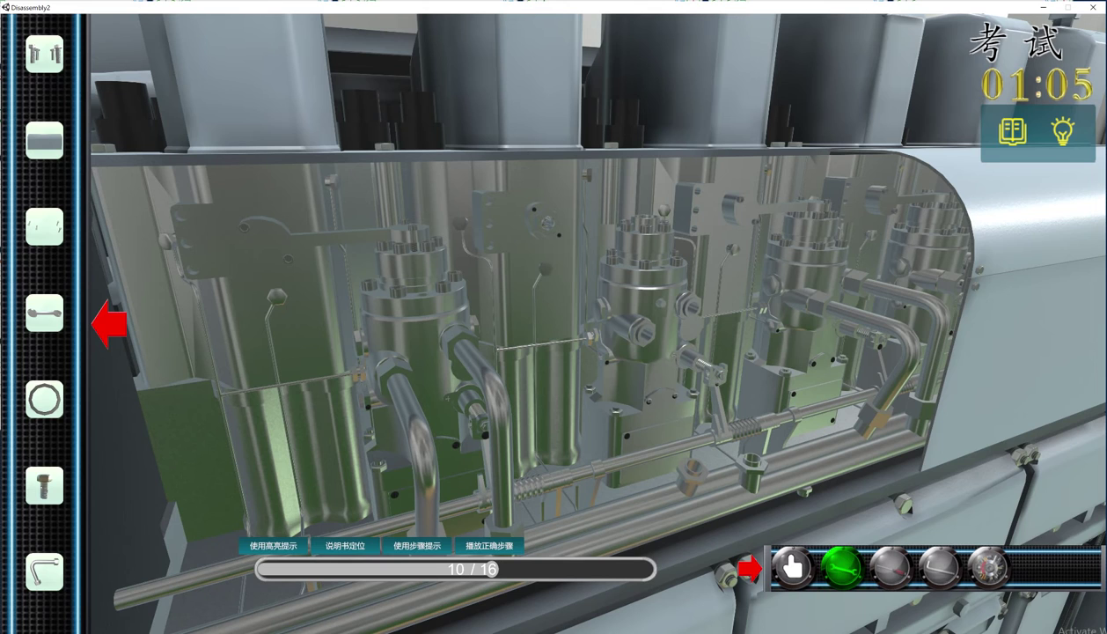
Detach the fastener at the second pump's control linkage and remove the small screw from the U-shaped clip with the screwdriver.
{"action": "left_click", "coordinate": [707, 368]}
{"action": "left_click", "coordinate": [455, 385]}
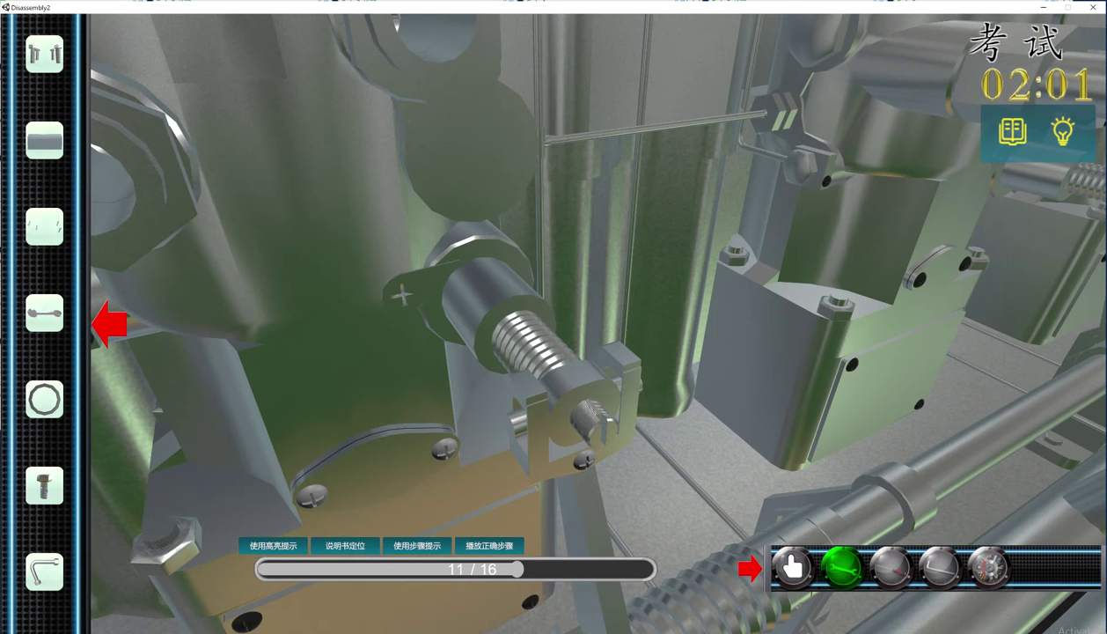
{"action": "left_click", "coordinate": [585, 460]}
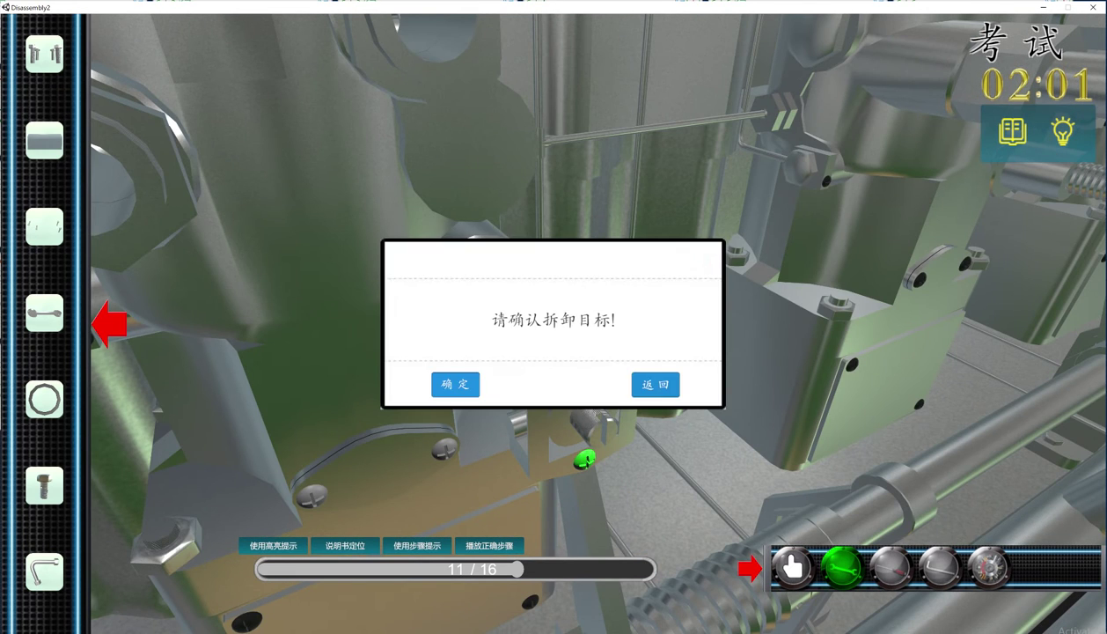
{"action": "left_click", "coordinate": [455, 384]}
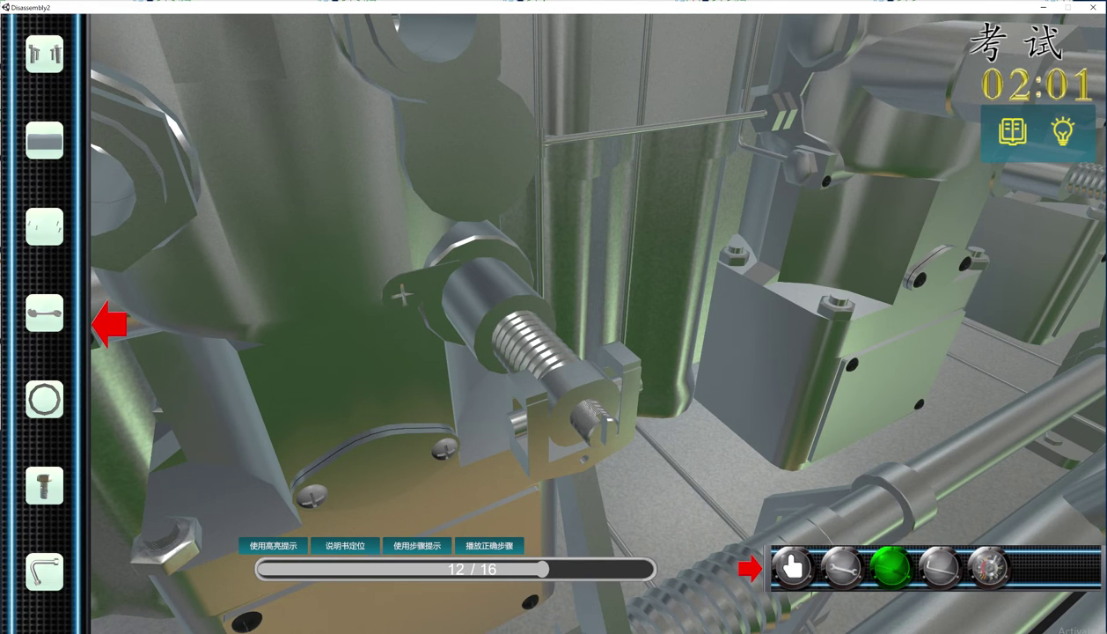
Confirm the U-shaped clip on the control linkage as the disassembly target and take it off by hand.
{"action": "left_click", "coordinate": [555, 463]}
{"action": "left_click", "coordinate": [455, 384]}
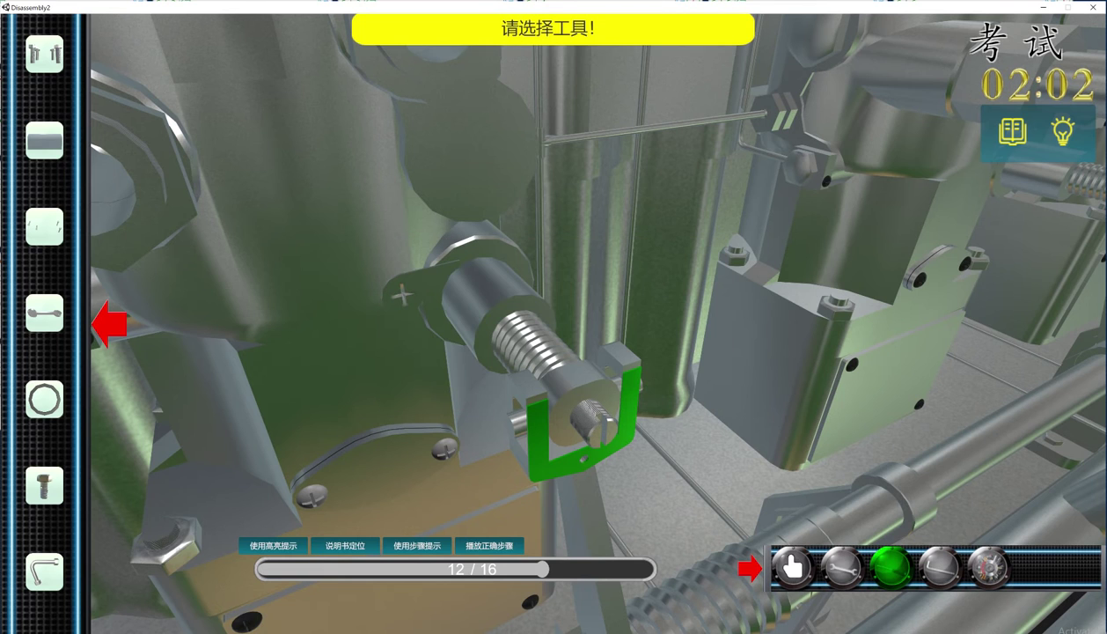
{"action": "left_click", "coordinate": [793, 568]}
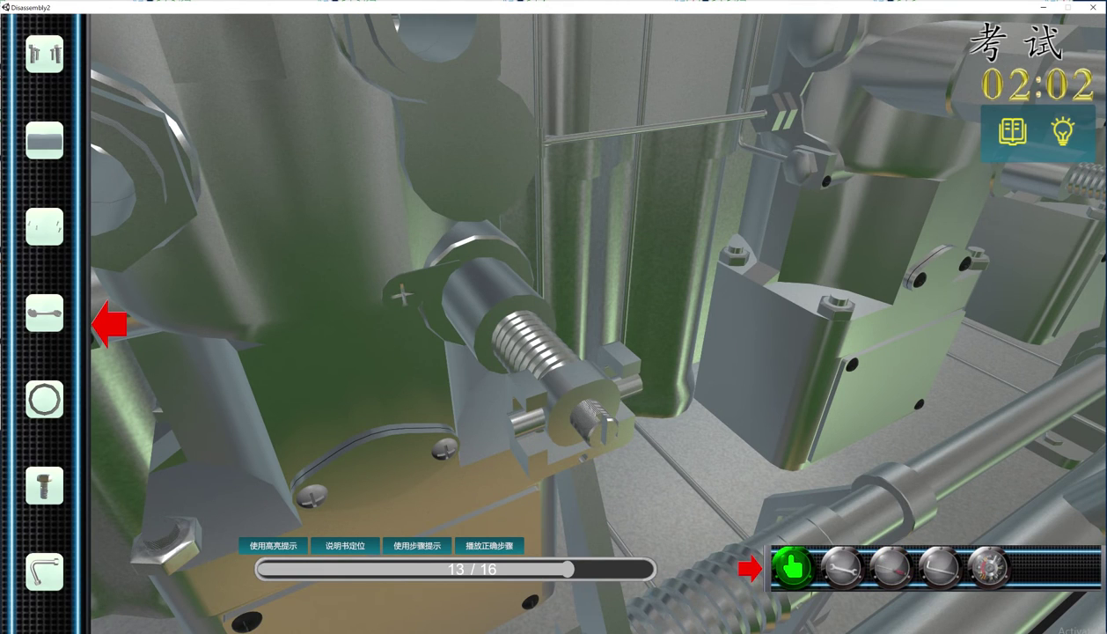
Take the cross-pinned block and the spring behind it off the control linkage shaft by hand.
{"action": "left_click", "coordinate": [573, 388]}
{"action": "left_click", "coordinate": [455, 384]}
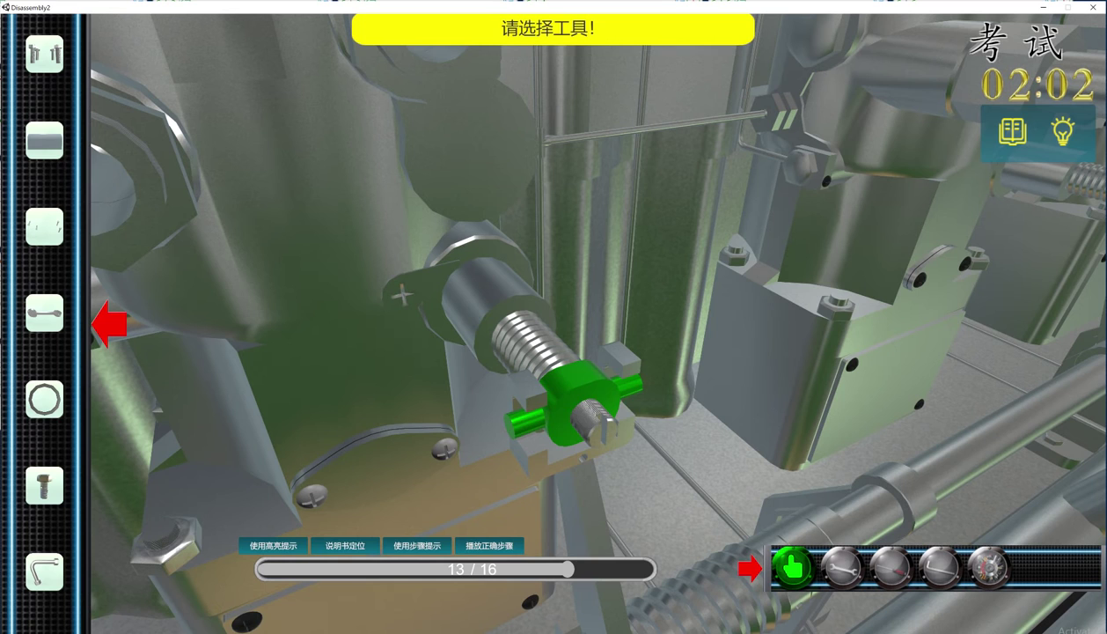
{"action": "left_click", "coordinate": [530, 346]}
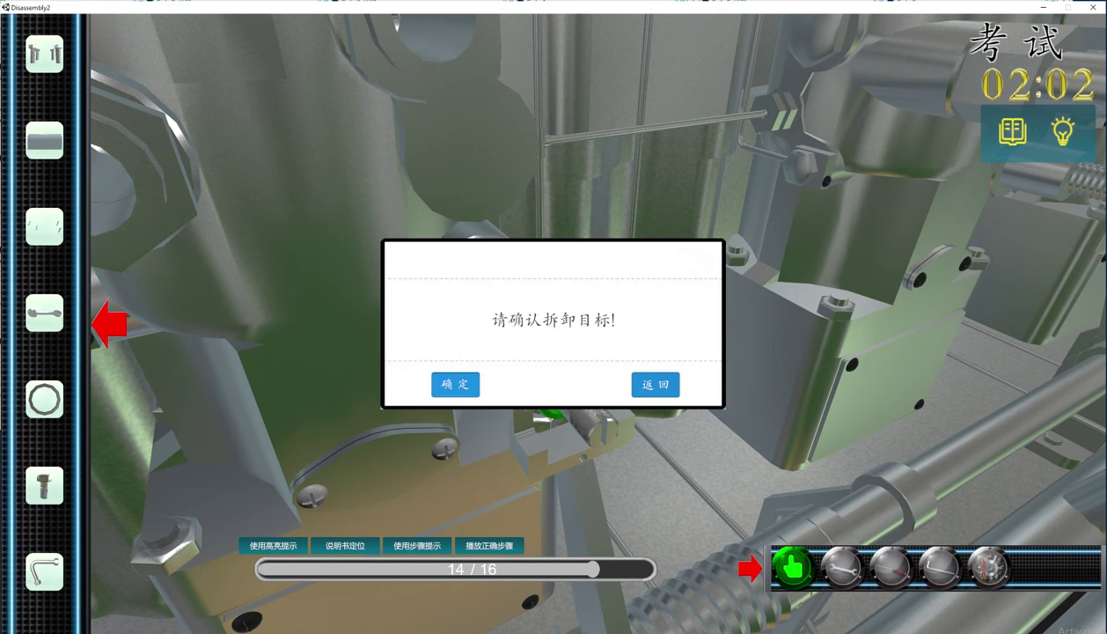
{"action": "left_click", "coordinate": [455, 384]}
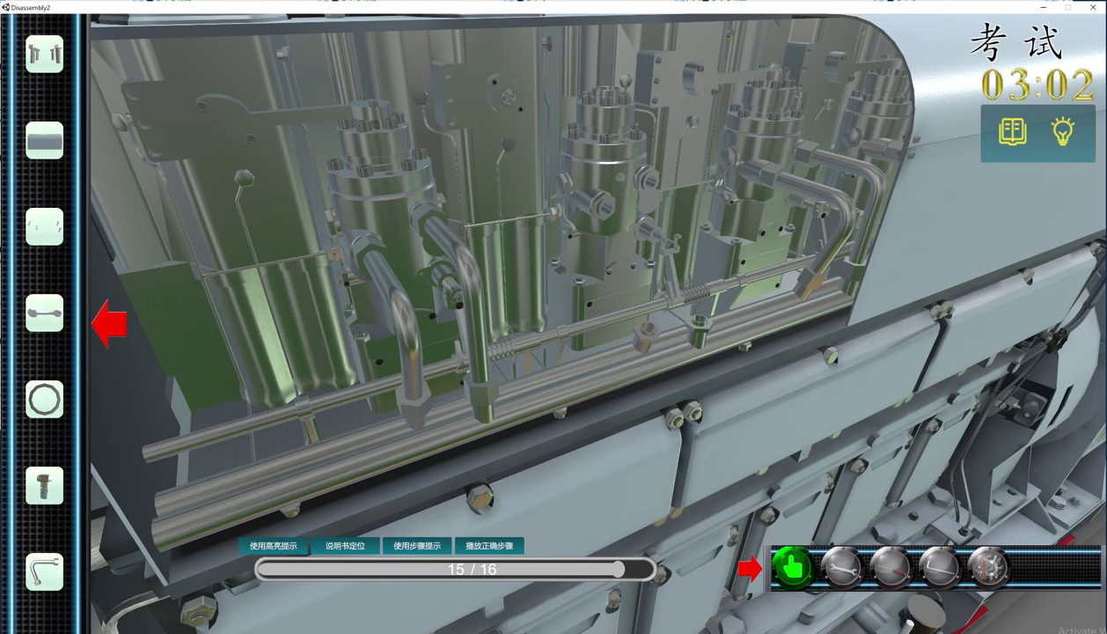
Unfasten the second pump's base nuts with the open-end wrench and lift the pump out by hand.
{"action": "left_click", "coordinate": [455, 384]}
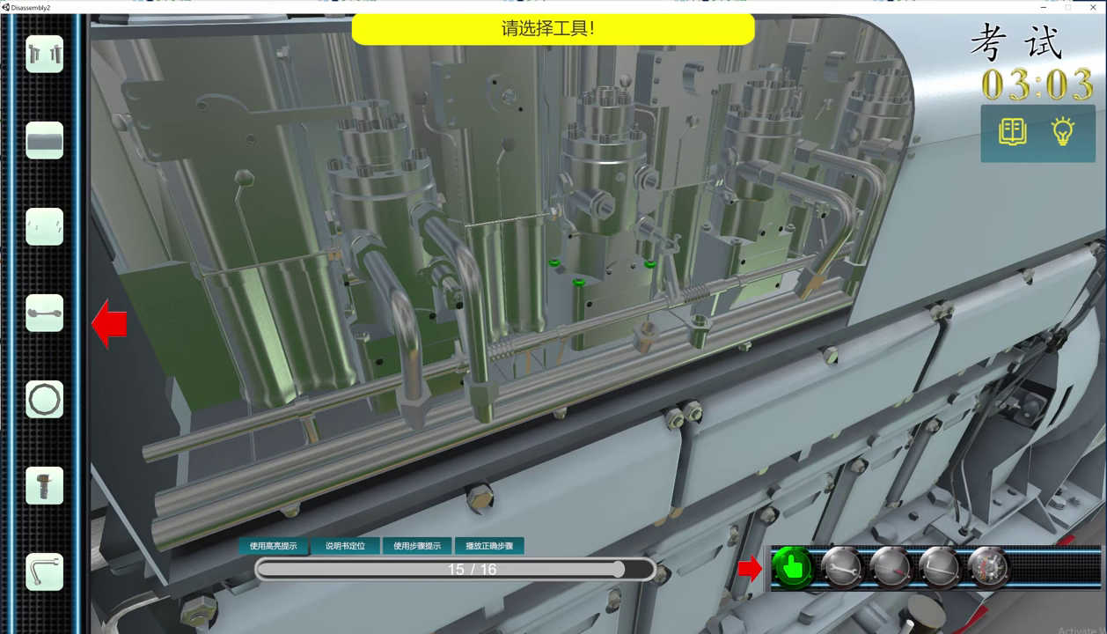
{"action": "left_click", "coordinate": [842, 568]}
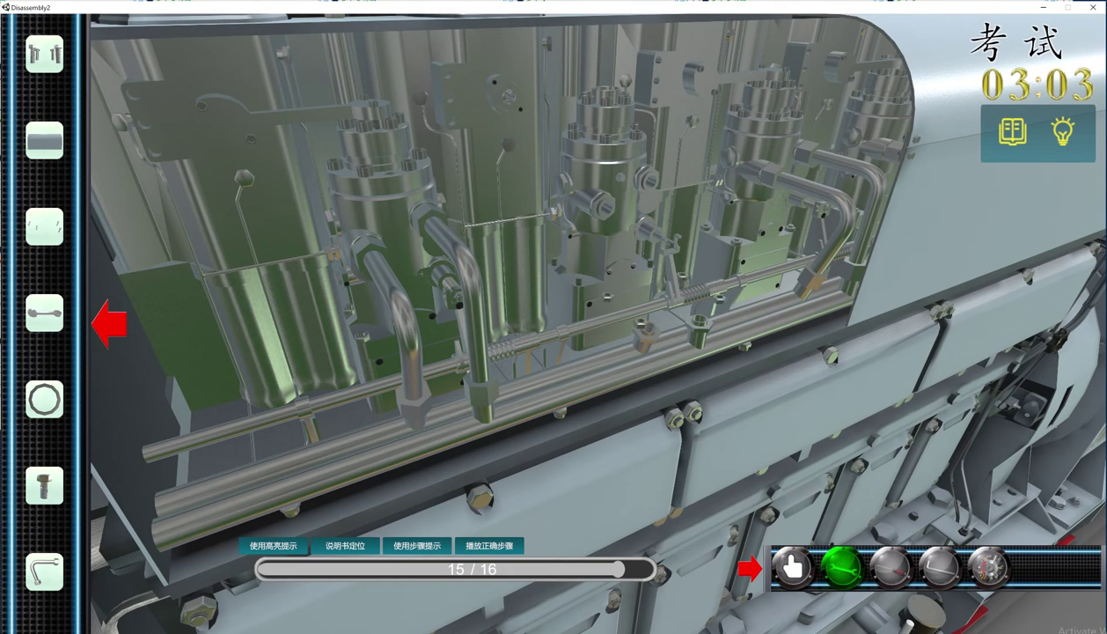
{"action": "left_click", "coordinate": [606, 189]}
{"action": "left_click", "coordinate": [455, 383]}
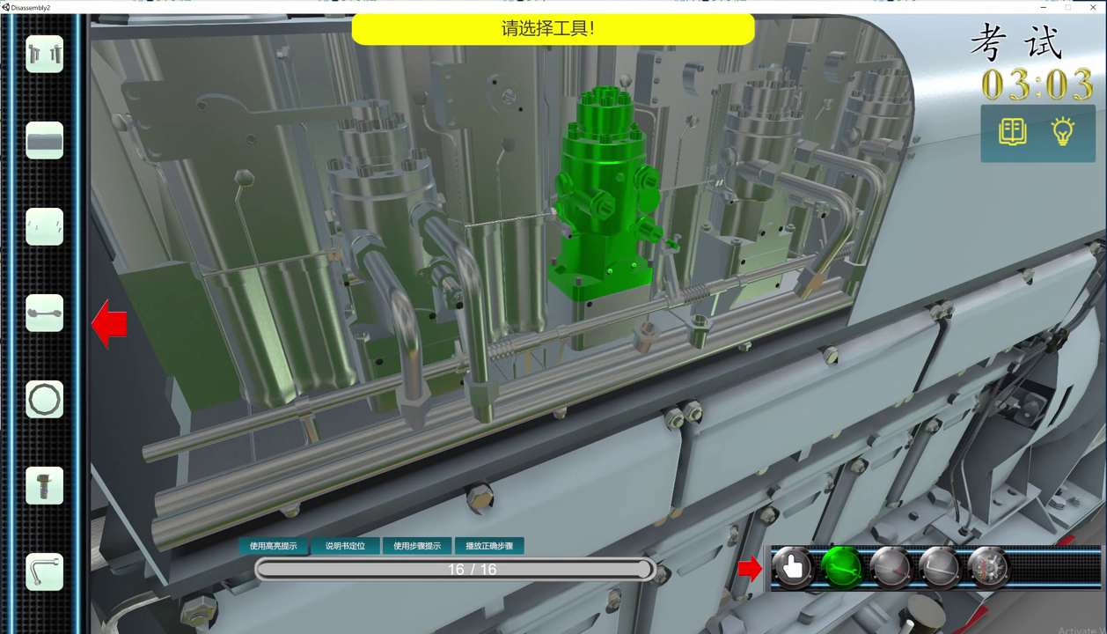
{"action": "left_click", "coordinate": [793, 567]}
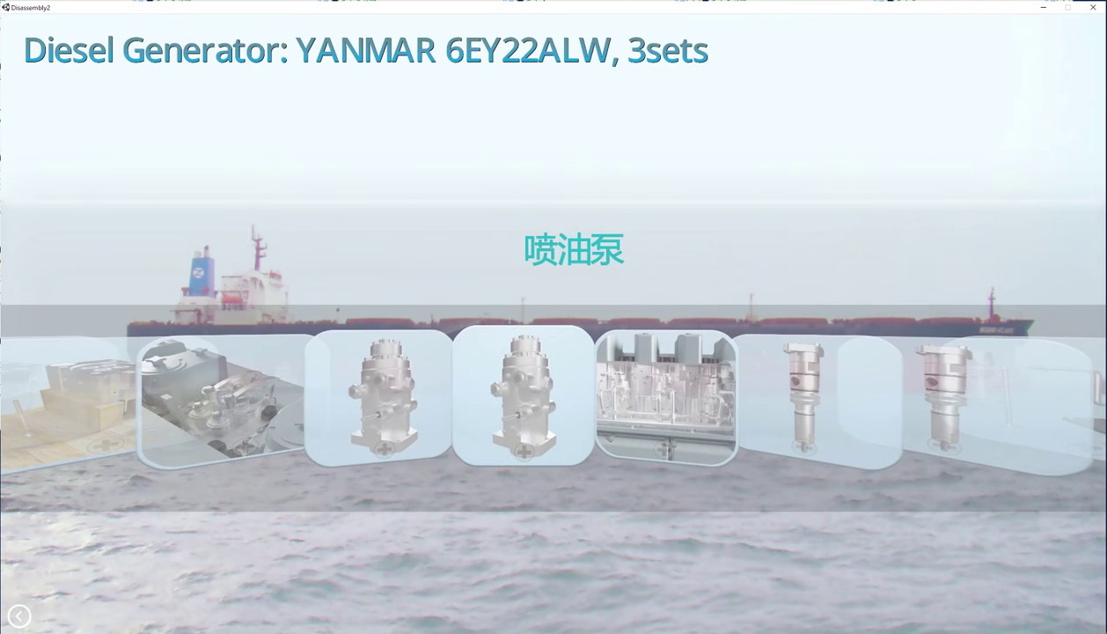
Open the 喷油泵 installation exam and confirm the pump lying on the wooden board as the installation target.
{"action": "left_click", "coordinate": [524, 452]}
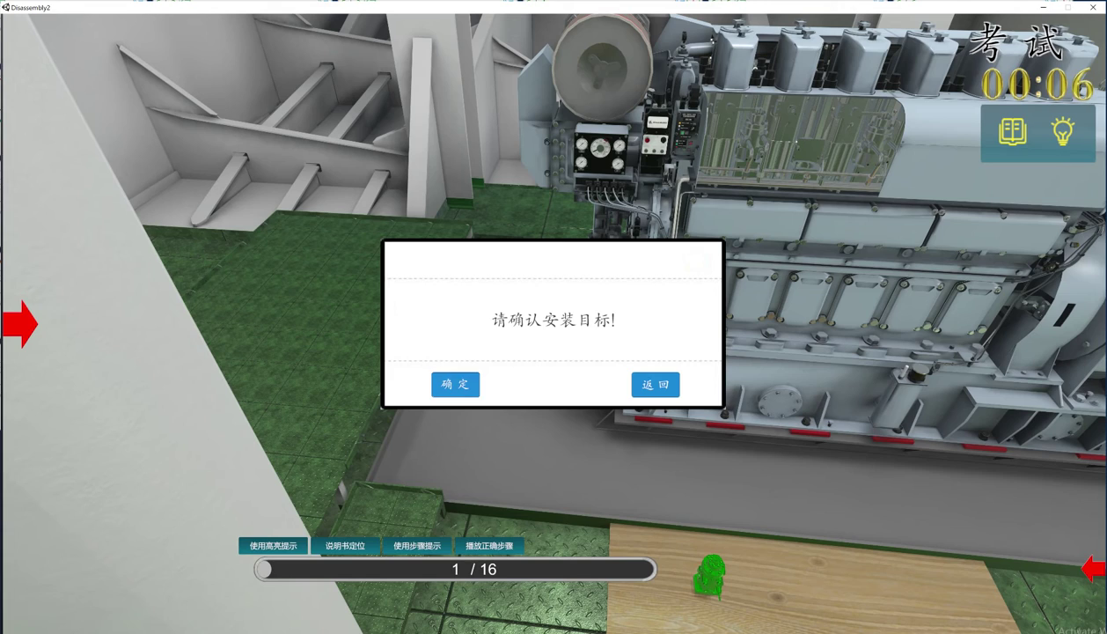
{"action": "left_click", "coordinate": [456, 385]}
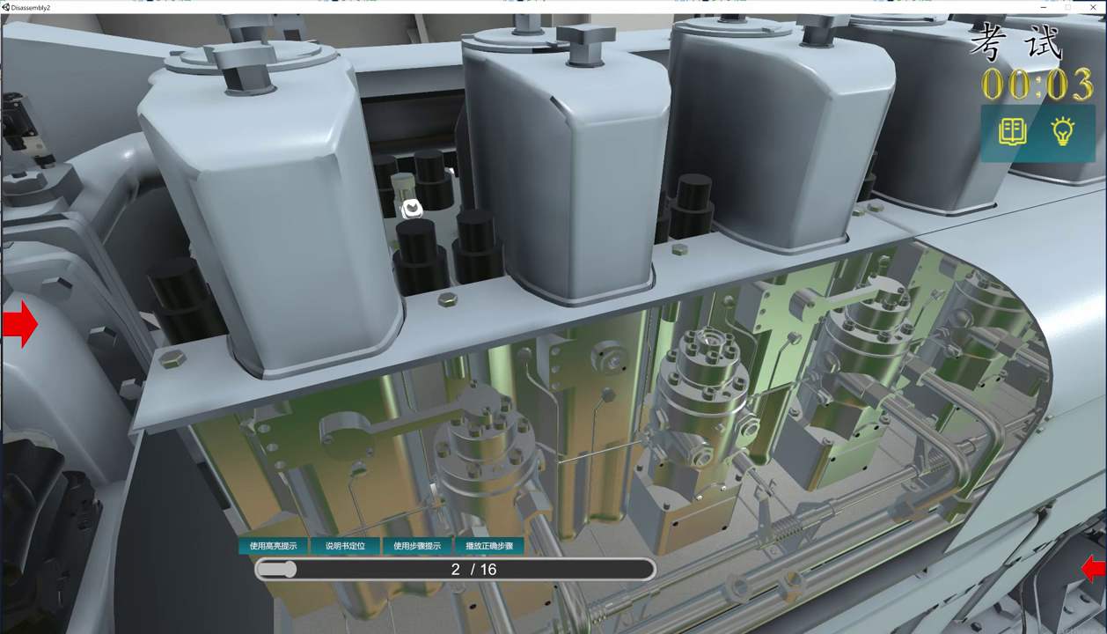
Confirm the second pump's base nuts as the installation target and tighten them with the open-end wrench.
{"action": "left_click", "coordinate": [25, 324]}
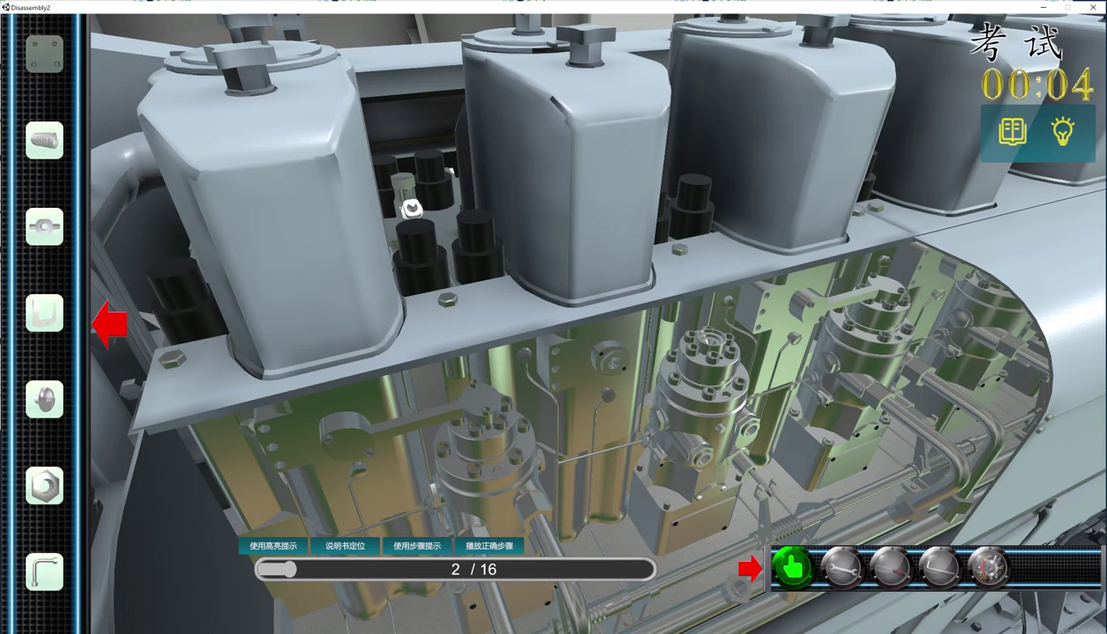
{"action": "left_click", "coordinate": [738, 477]}
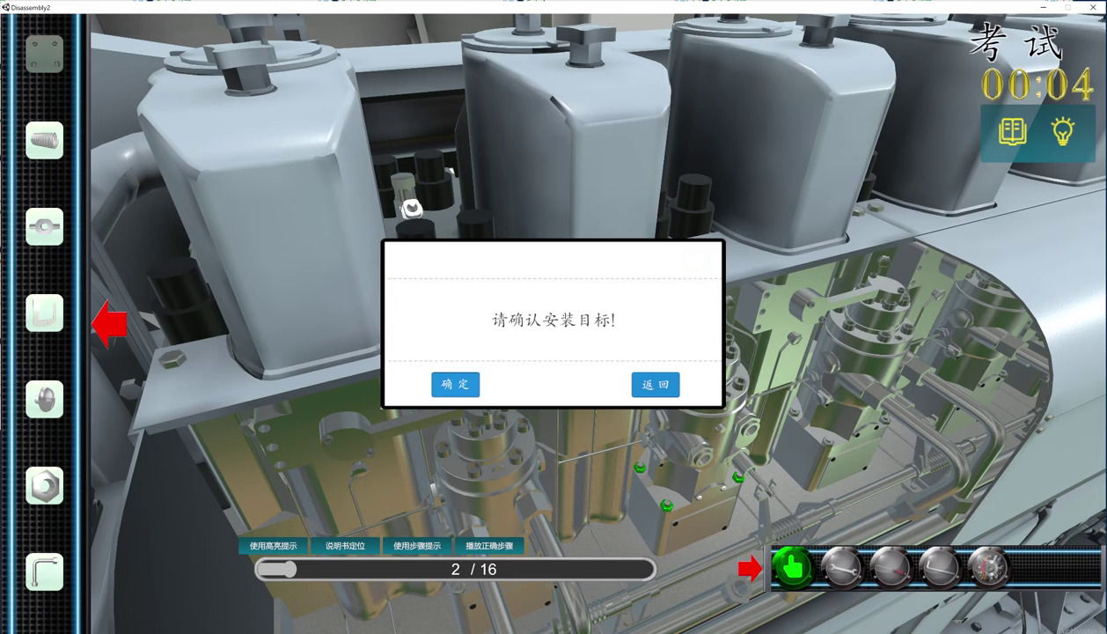
{"action": "left_click", "coordinate": [455, 385]}
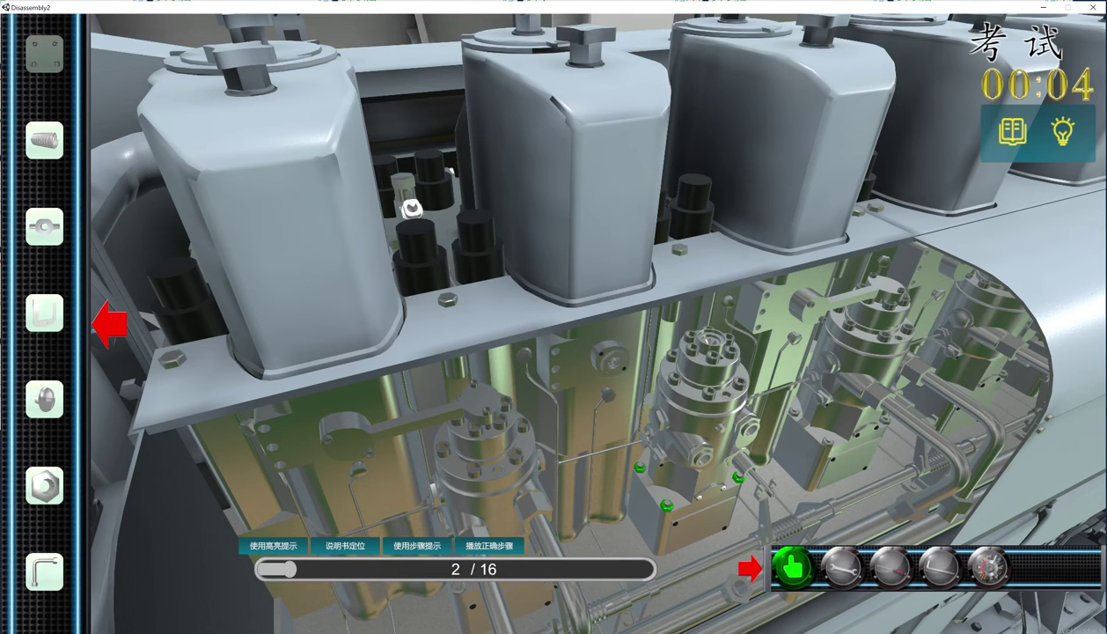
{"action": "left_click", "coordinate": [410, 208]}
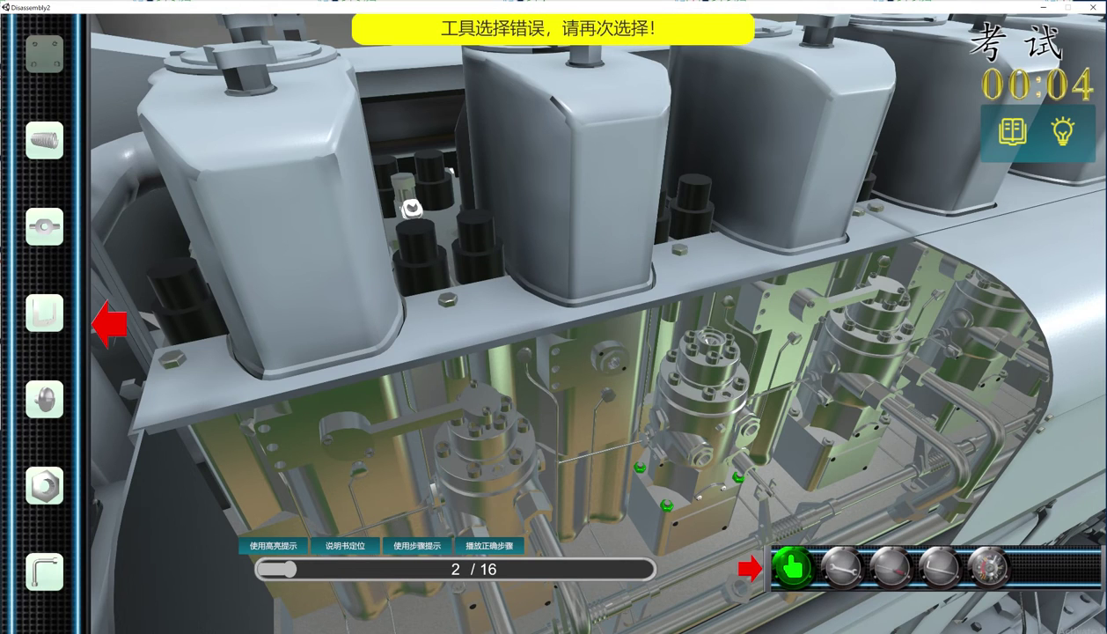
{"action": "left_click", "coordinate": [843, 568]}
{"action": "left_click", "coordinate": [842, 568]}
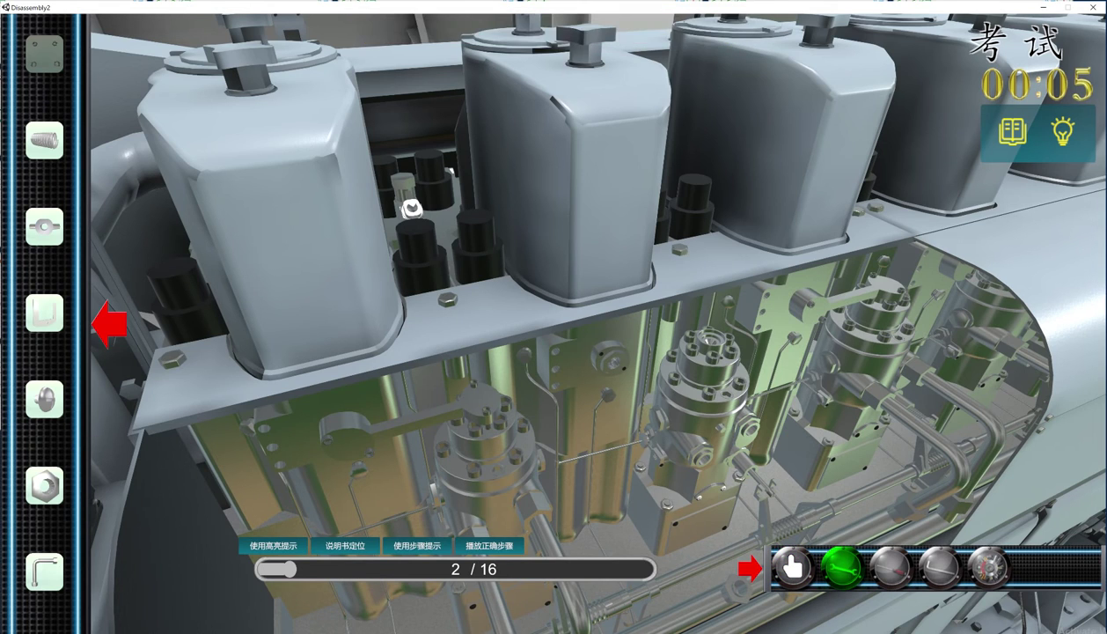
{"action": "left_click", "coordinate": [410, 208]}
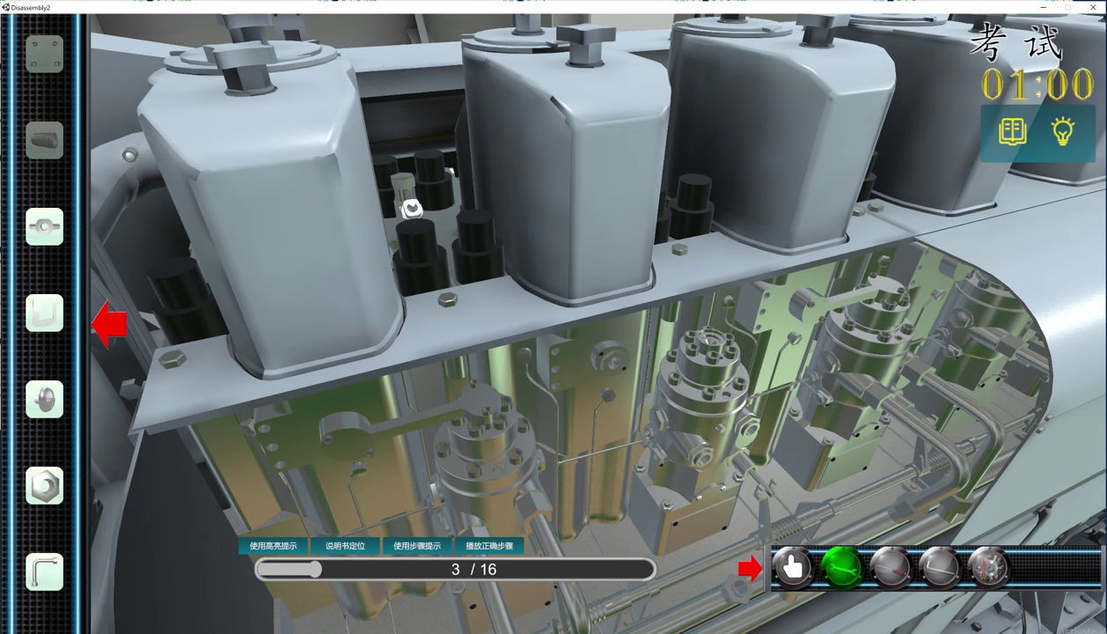
Install the spring and the cross-pinned block on the second pump's control linkage shaft by hand, confirming each target.
{"action": "left_click", "coordinate": [757, 476]}
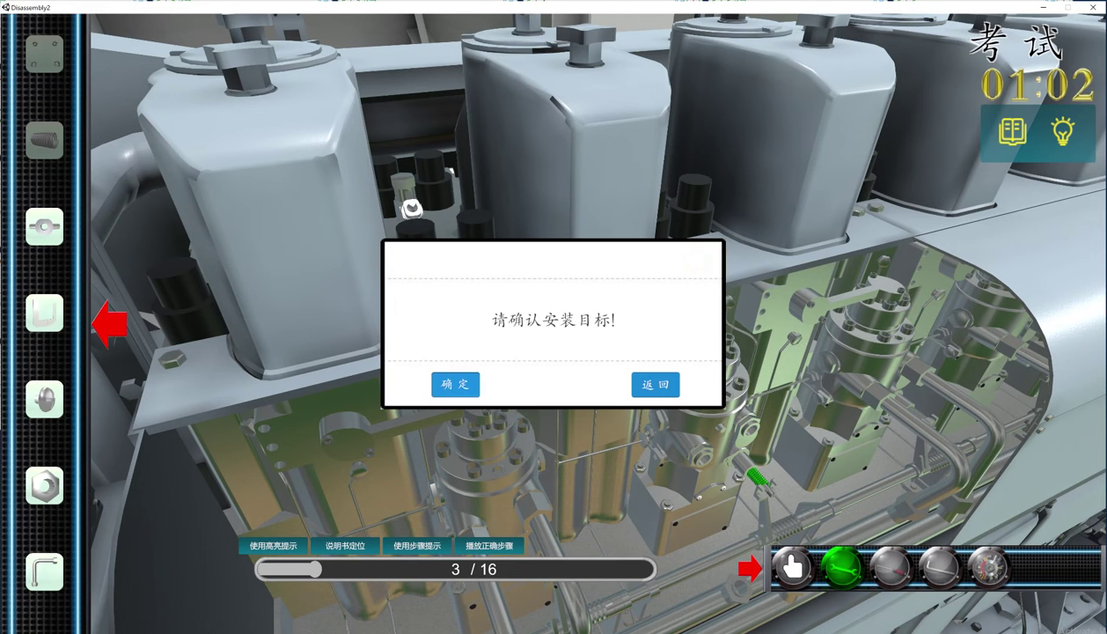
{"action": "left_click", "coordinate": [455, 384]}
{"action": "left_click", "coordinate": [793, 568]}
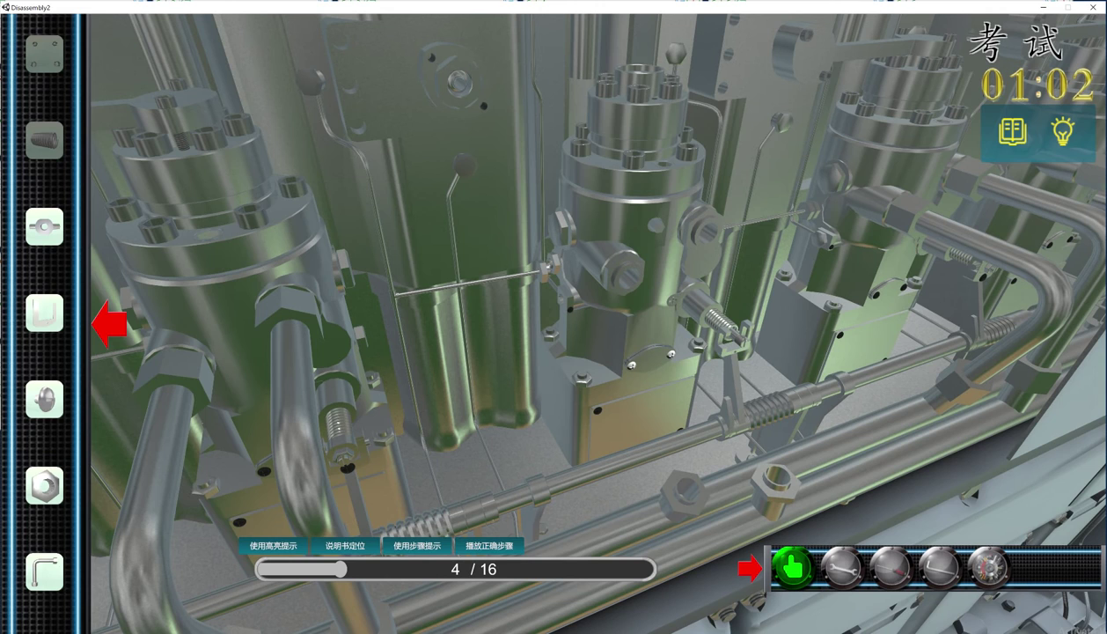
{"action": "left_click", "coordinate": [44, 226]}
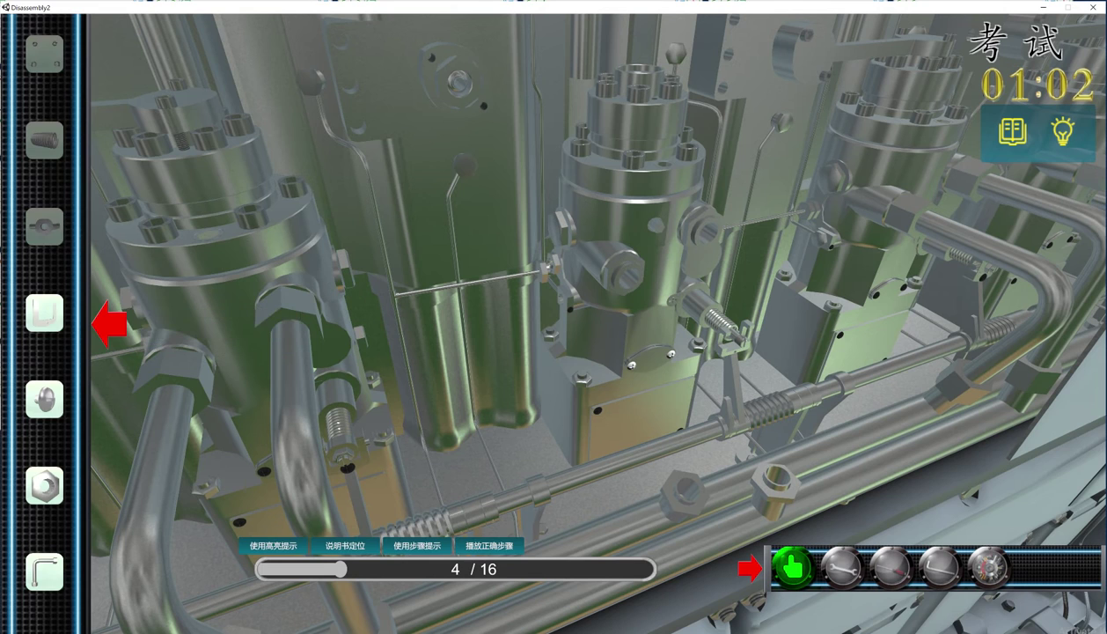
{"action": "left_click_drag", "start_coordinate": [735, 335], "coordinate": [735, 334]}
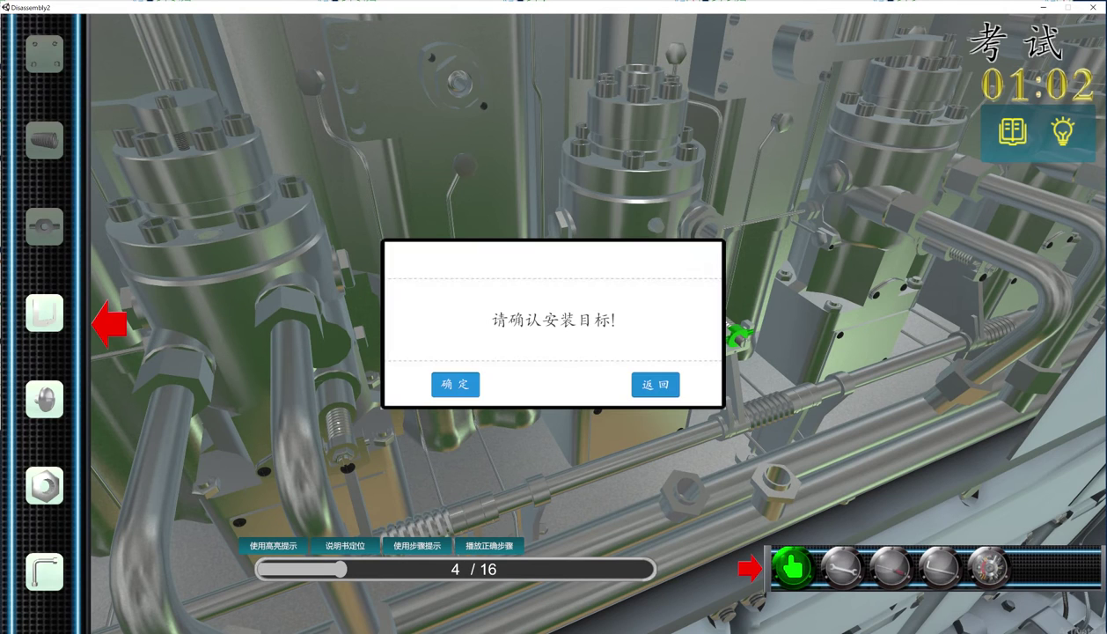
{"action": "left_click", "coordinate": [455, 385]}
{"action": "left_click", "coordinate": [793, 568]}
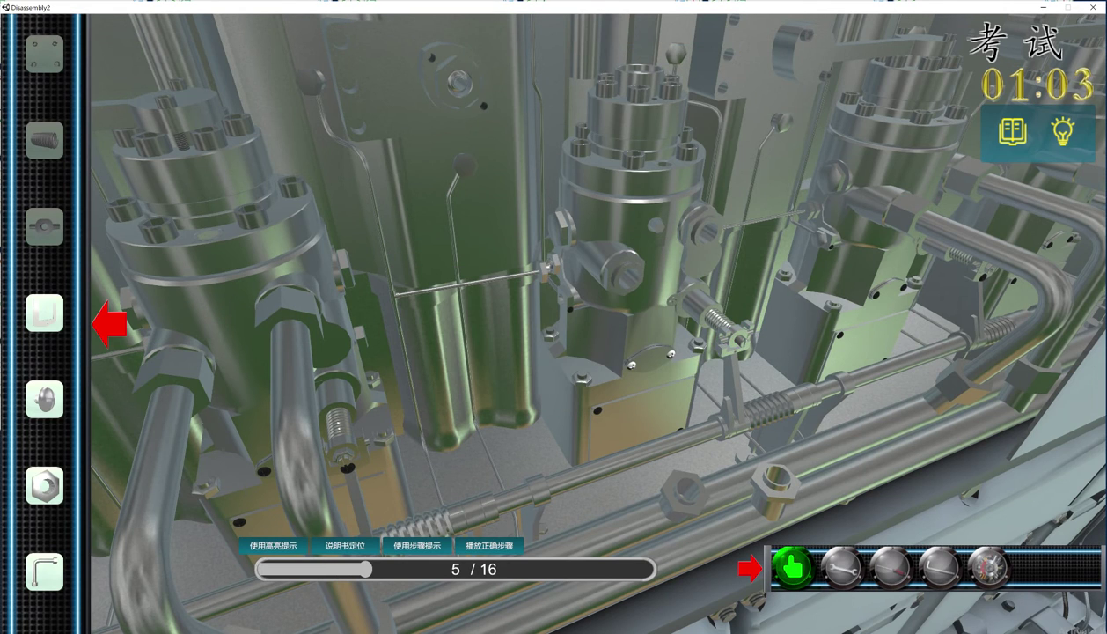
Fit the U-shaped clip onto the cross-pinned block of the control linkage by hand and confirm the target.
{"action": "left_click", "coordinate": [44, 313]}
{"action": "left_click", "coordinate": [734, 340]}
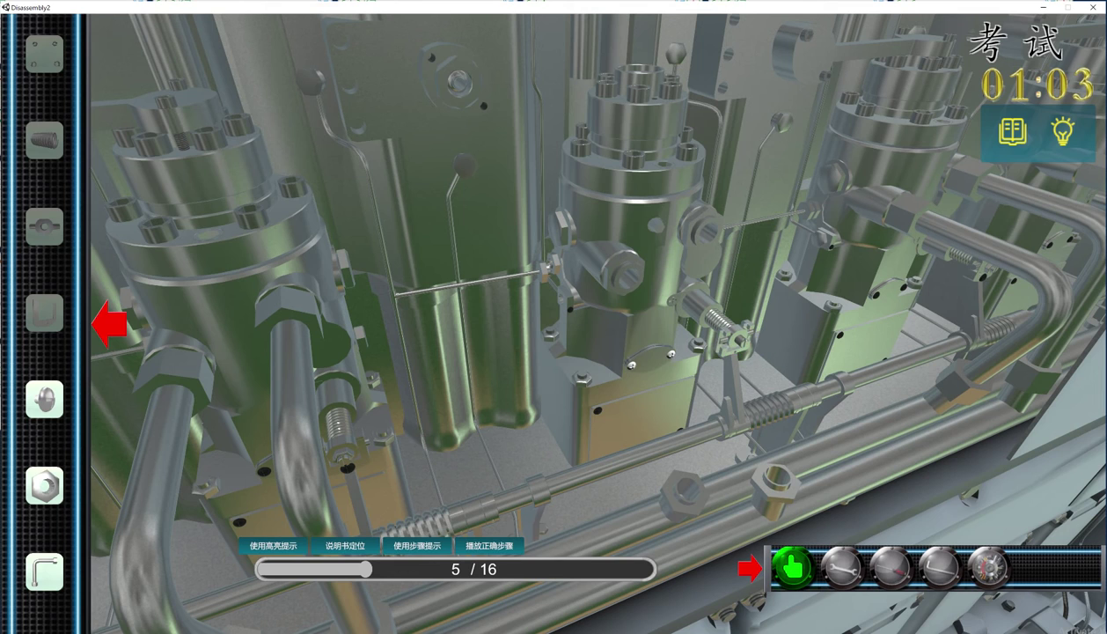
{"action": "left_click_drag", "start_coordinate": [707, 338], "coordinate": [706, 338]}
{"action": "left_click_drag", "start_coordinate": [44, 313], "coordinate": [696, 334]}
{"action": "left_click", "coordinate": [737, 341]}
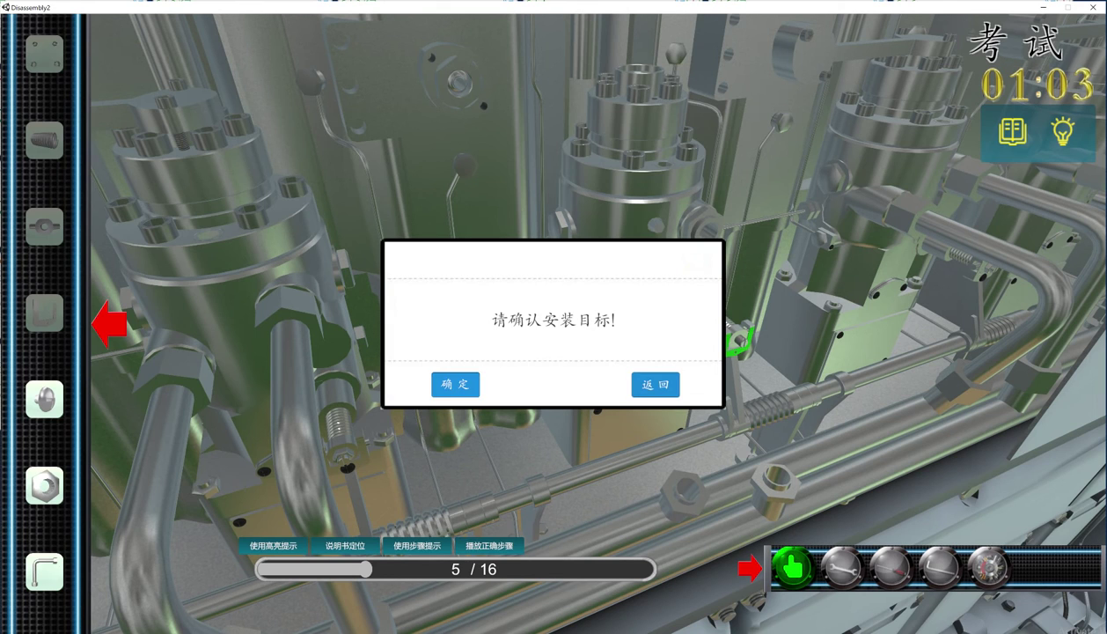
{"action": "left_click", "coordinate": [455, 382]}
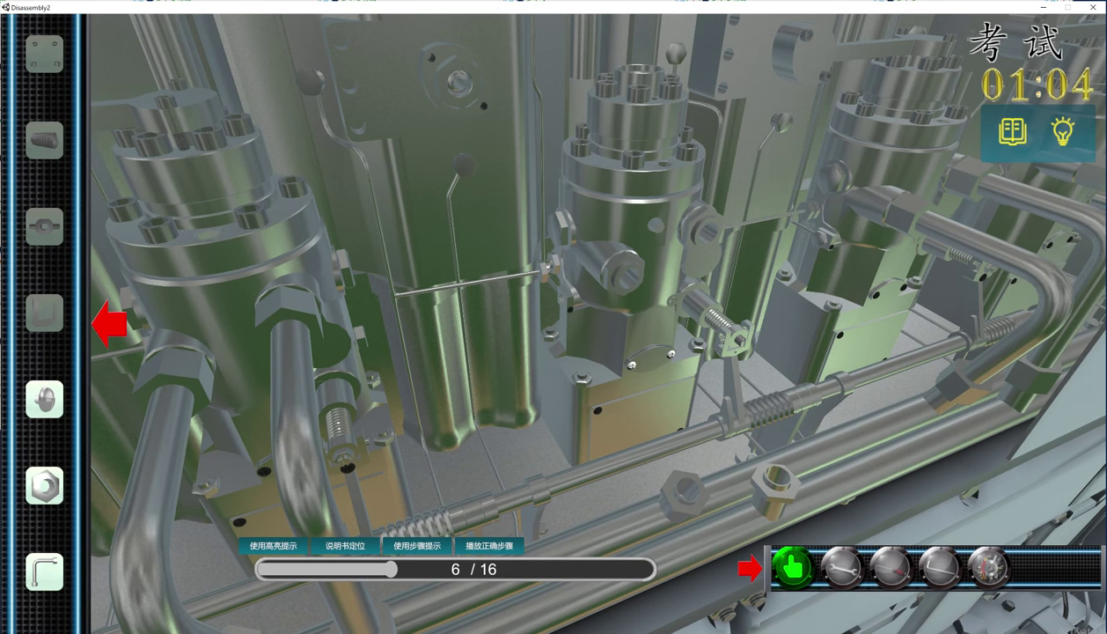
Install the small screw on the U-shaped clip with the screwdriver and the rack lock nut (齿条锁紧螺母) with the open-end wrench.
{"action": "left_click", "coordinate": [44, 399]}
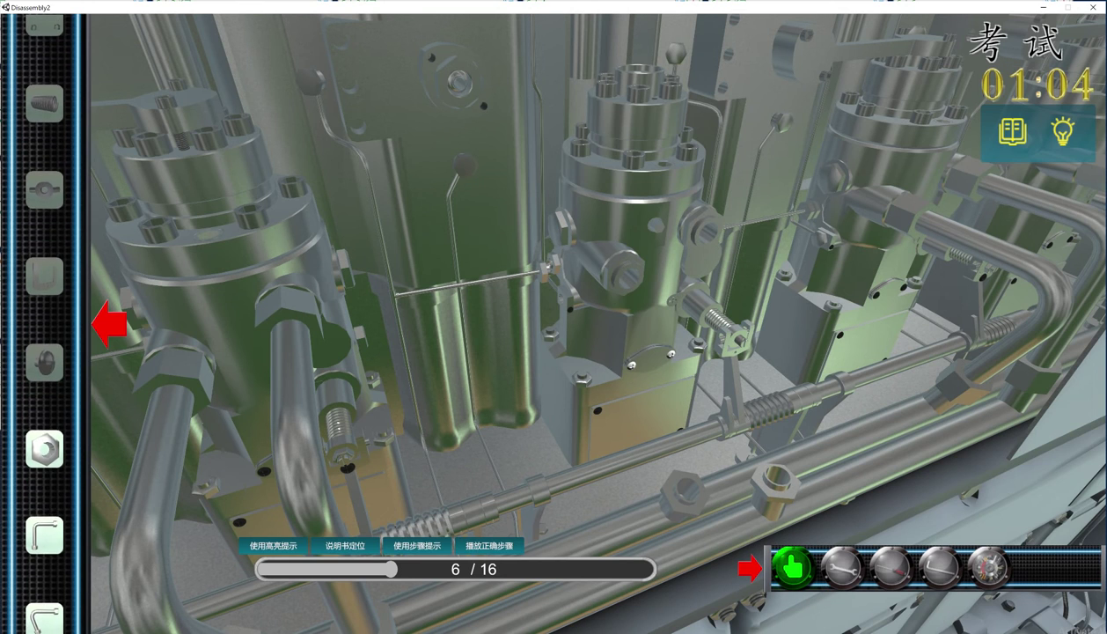
{"action": "left_click", "coordinate": [737, 353]}
{"action": "left_click", "coordinate": [455, 380]}
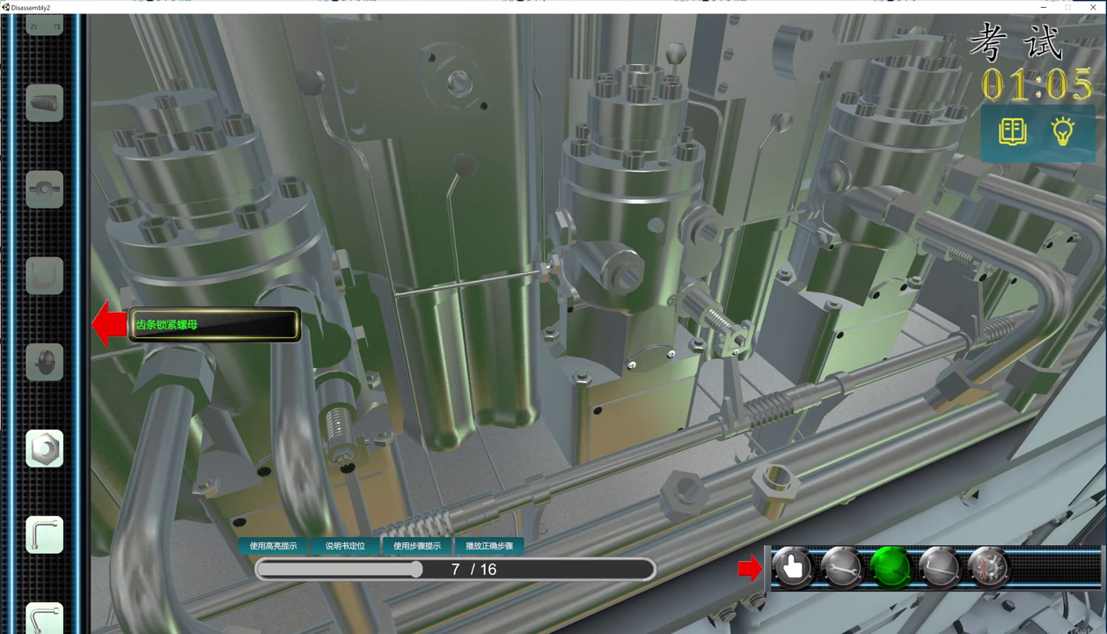
{"action": "left_click", "coordinate": [44, 448]}
{"action": "left_click", "coordinate": [740, 340]}
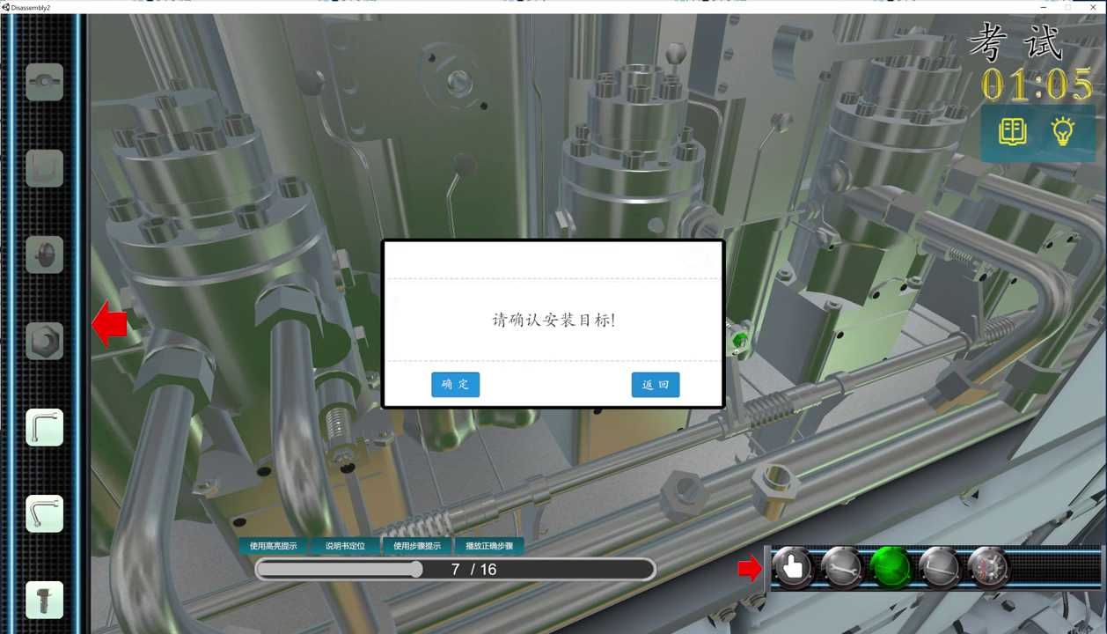
{"action": "left_click", "coordinate": [455, 384]}
{"action": "left_click", "coordinate": [842, 568]}
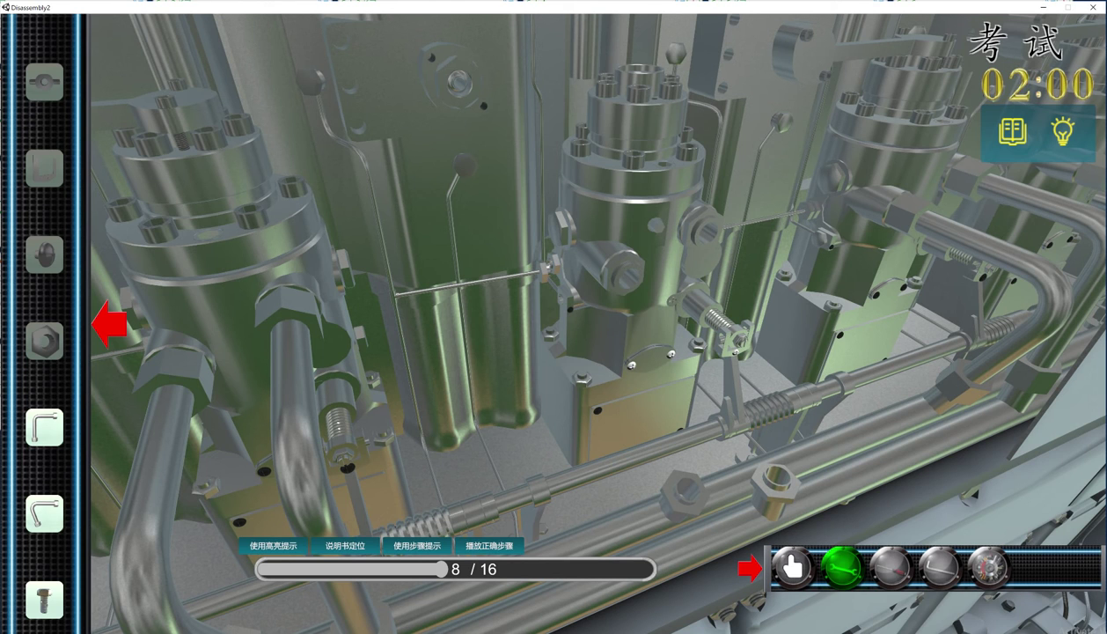
Install the two bent fuel pipes between the second pump and the lower manifold pipes with the open-end wrench.
{"action": "left_click", "coordinate": [44, 427]}
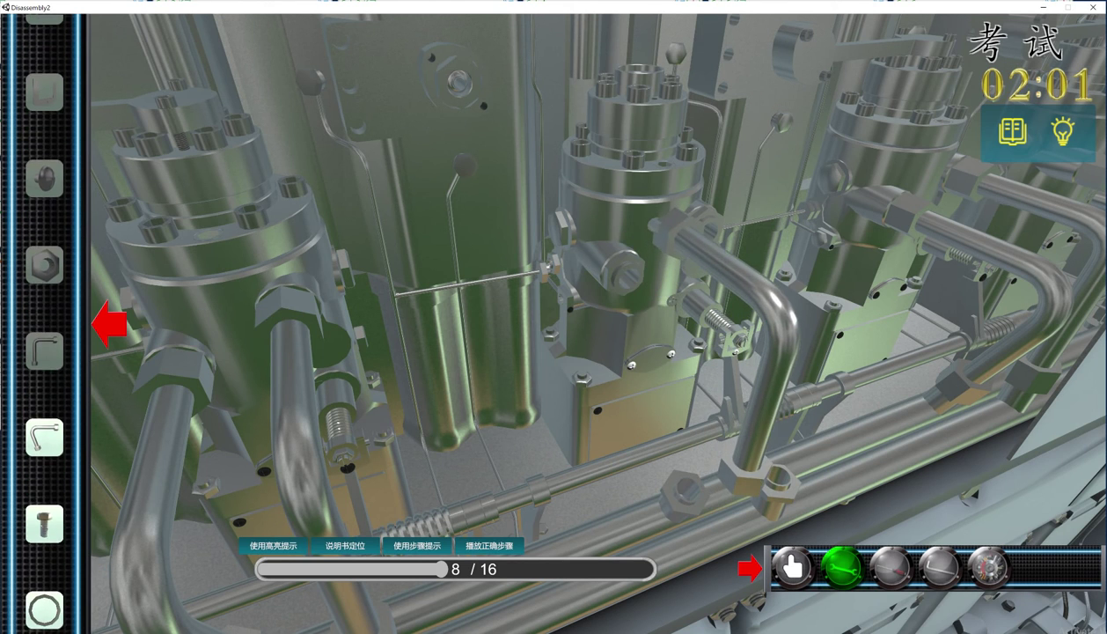
{"action": "left_click", "coordinate": [774, 352]}
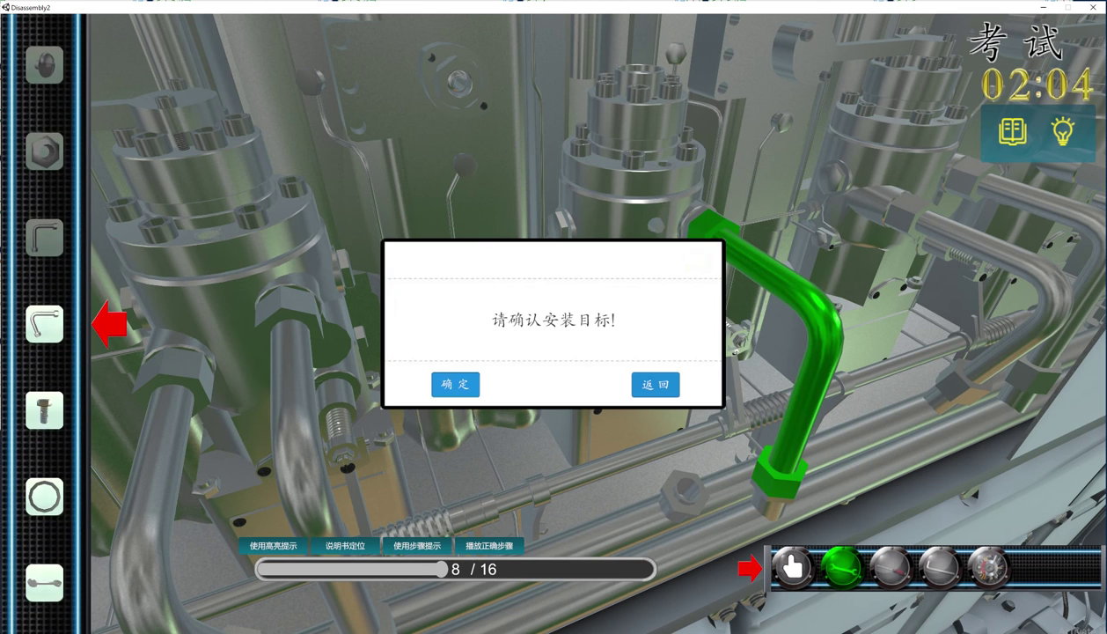
{"action": "left_click", "coordinate": [455, 385]}
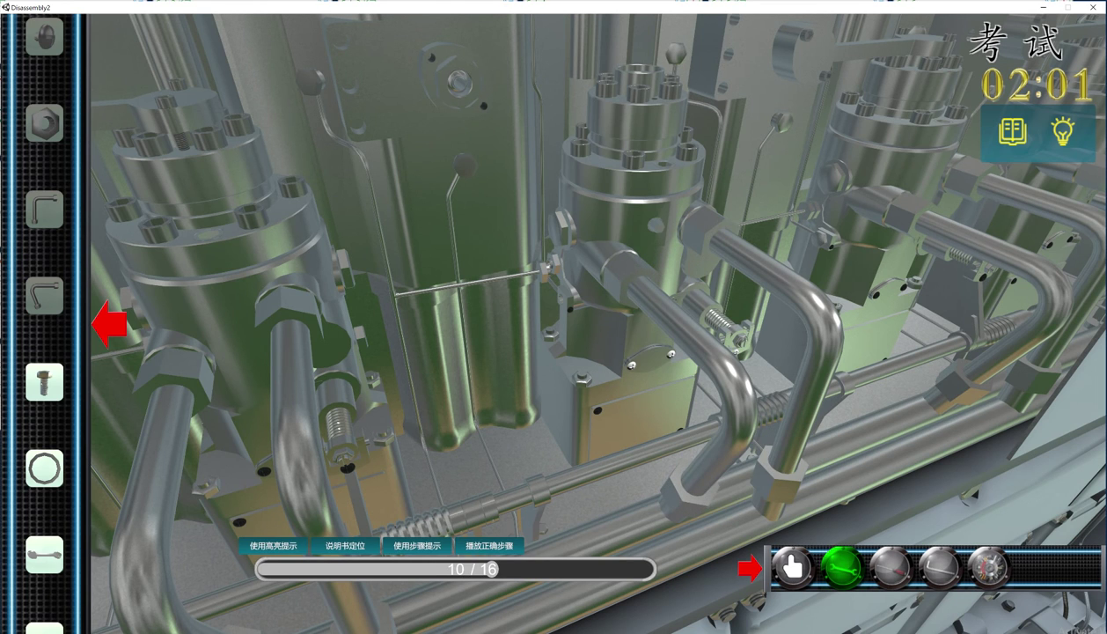
Install the small bolt on the second pump's side and connect the thin horizontal pipe with the open-end wrench.
{"action": "left_click", "coordinate": [44, 382]}
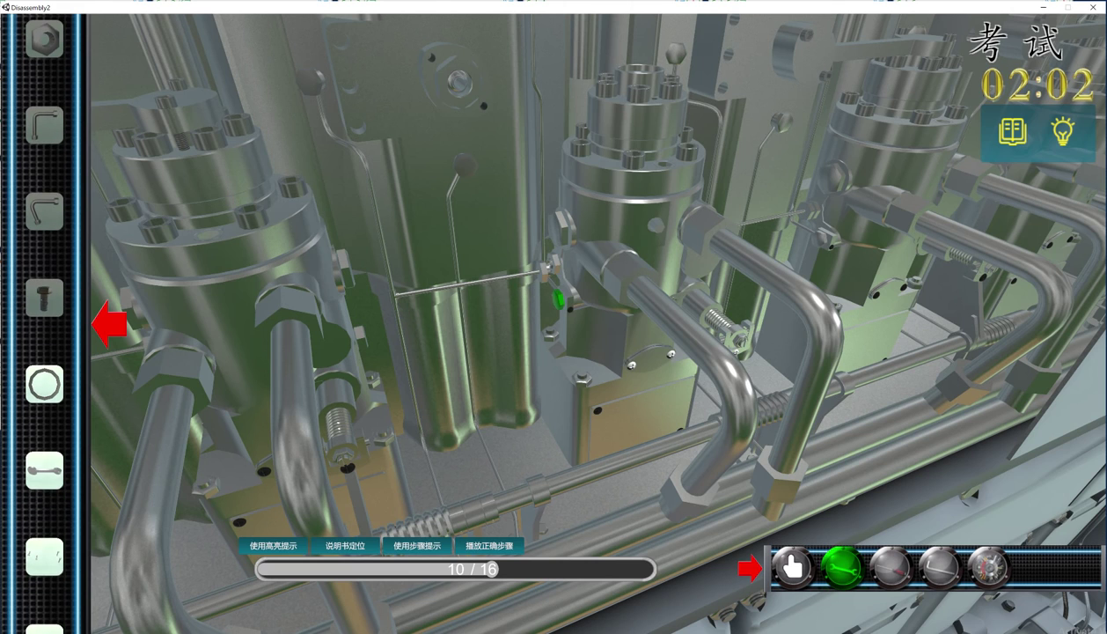
{"action": "left_click", "coordinate": [559, 300]}
{"action": "left_click", "coordinate": [455, 382]}
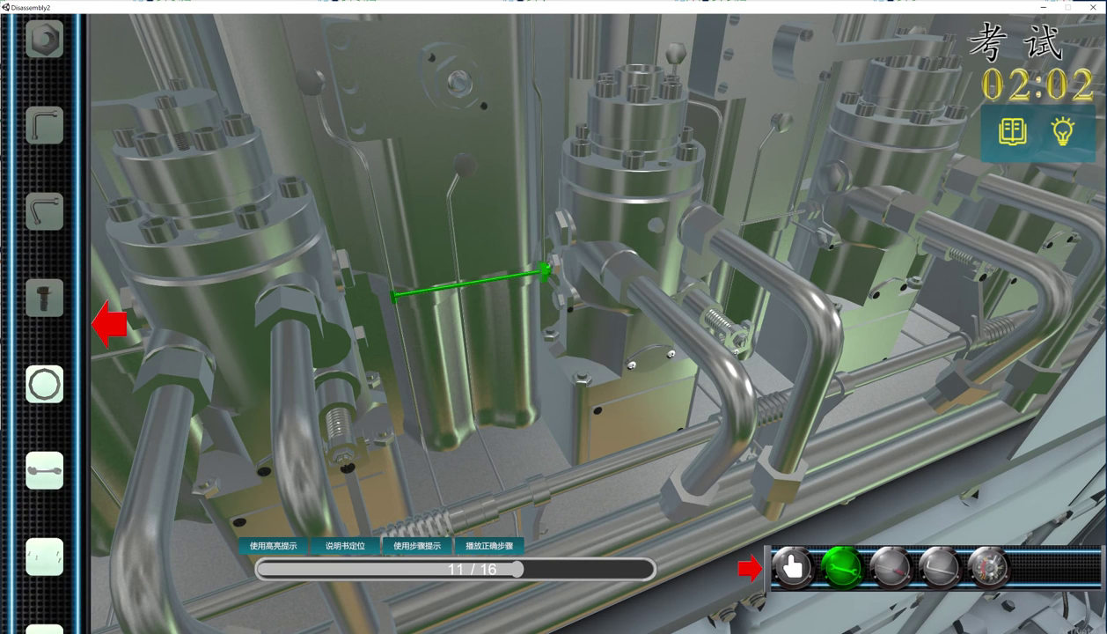
{"action": "left_click", "coordinate": [468, 284]}
{"action": "left_click", "coordinate": [455, 384]}
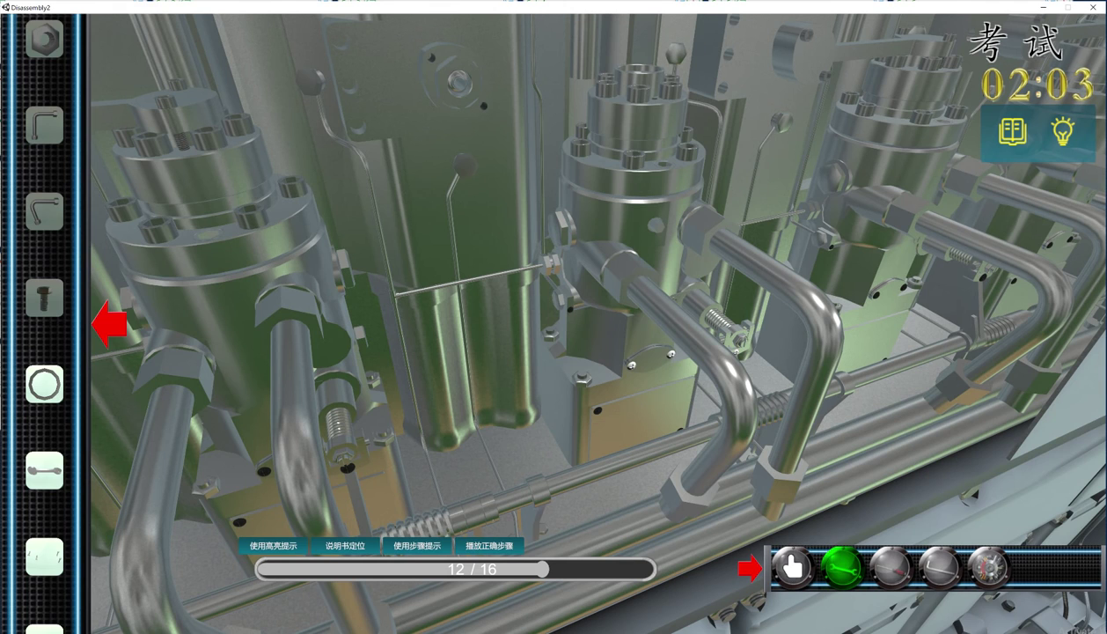
Place the sealing ring around the round port on the engine block beside the second pump and fit it by hand.
{"action": "left_click_drag", "start_coordinate": [44, 384], "coordinate": [448, 83]}
{"action": "left_click", "coordinate": [44, 250]}
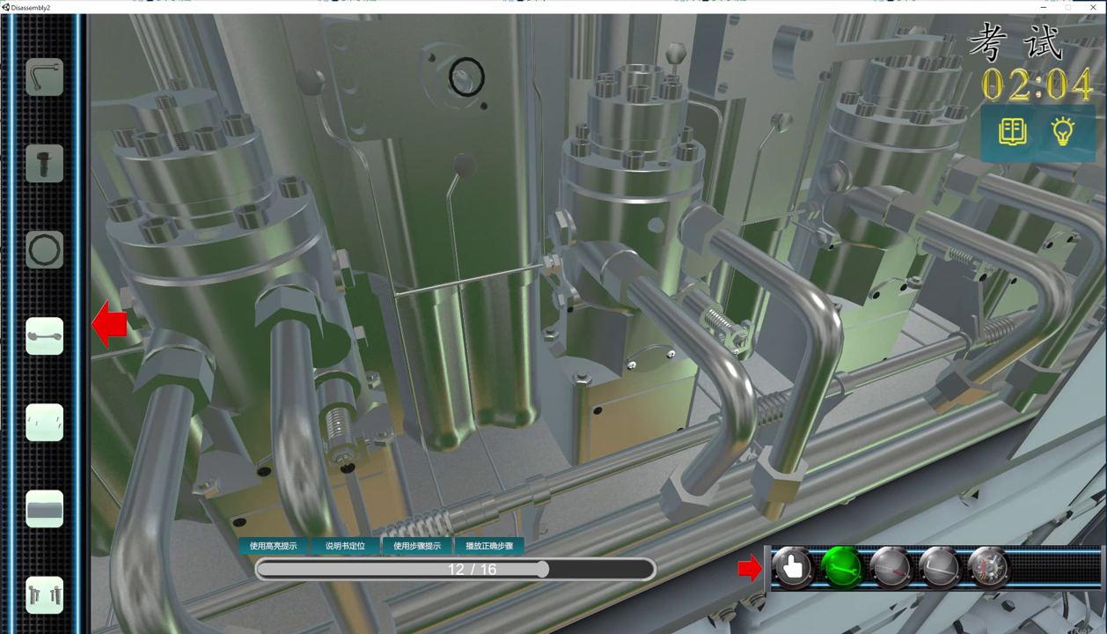
{"action": "left_click", "coordinate": [459, 84]}
{"action": "left_click", "coordinate": [455, 384]}
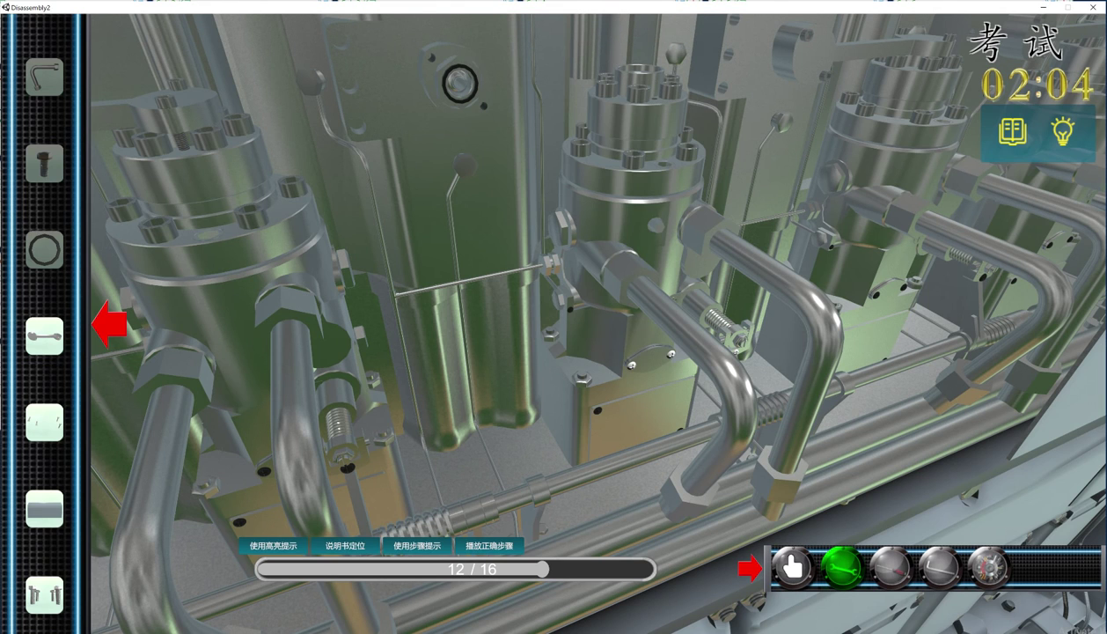
{"action": "left_click", "coordinate": [793, 567]}
{"action": "left_click", "coordinate": [460, 84]}
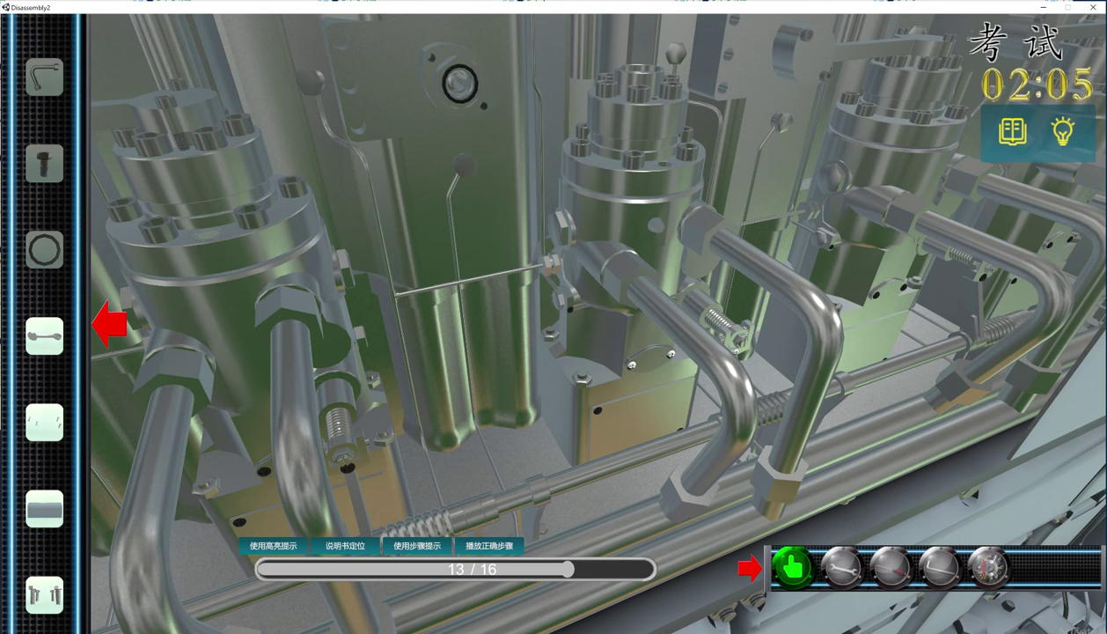
Install the long connecting arm between the sealed port and the top of the second pump by hand, confirming the target.
{"action": "left_click", "coordinate": [44, 336]}
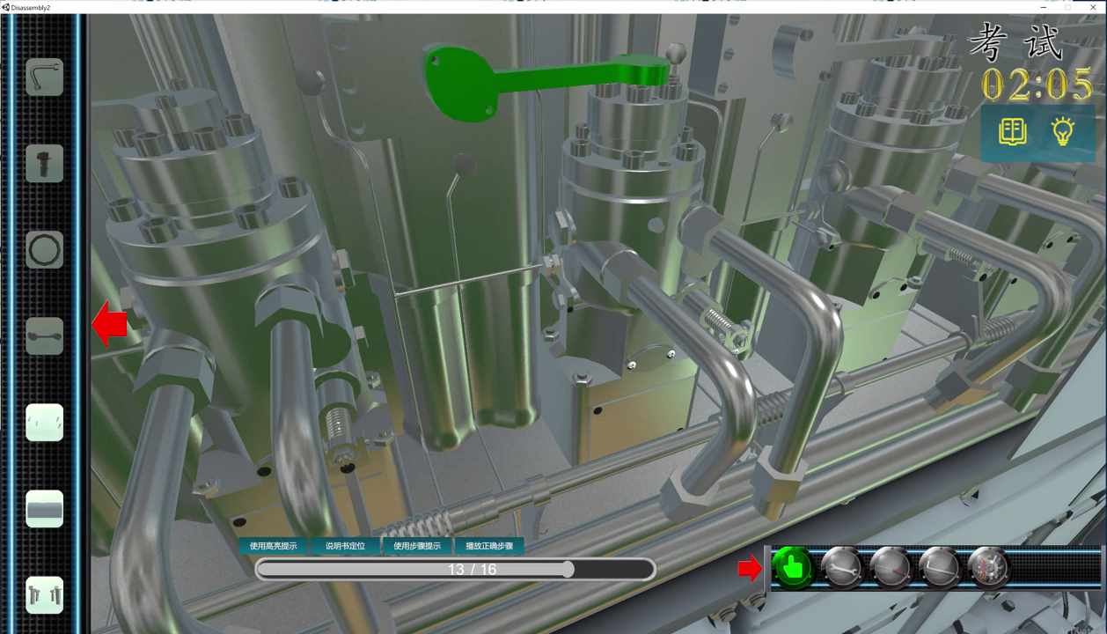
{"action": "left_click", "coordinate": [462, 84]}
{"action": "left_click", "coordinate": [456, 384]}
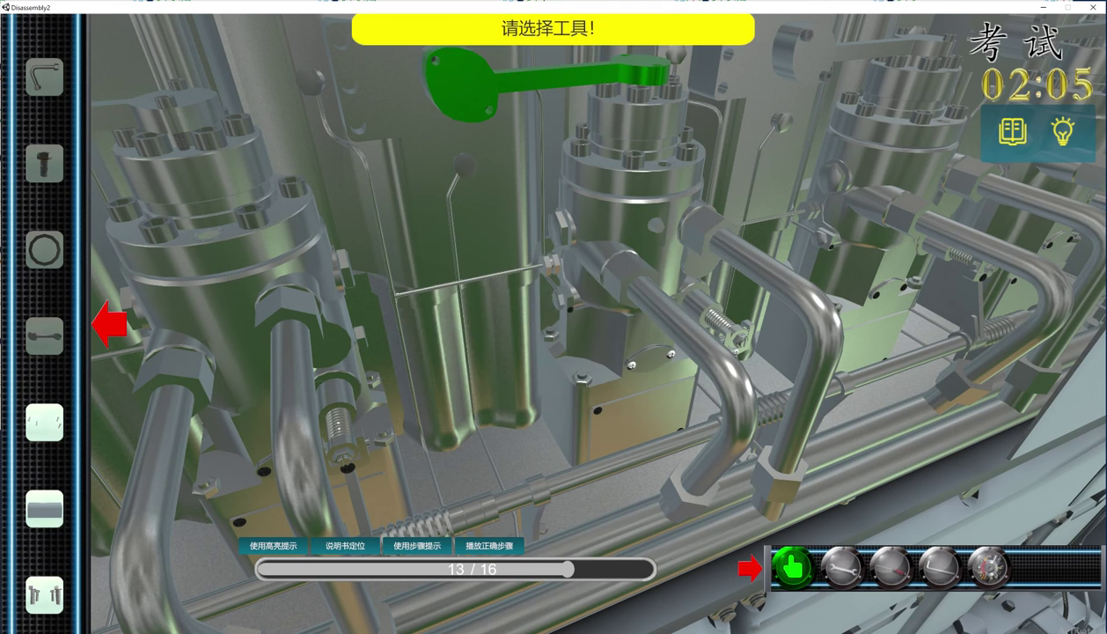
{"action": "left_click", "coordinate": [794, 568]}
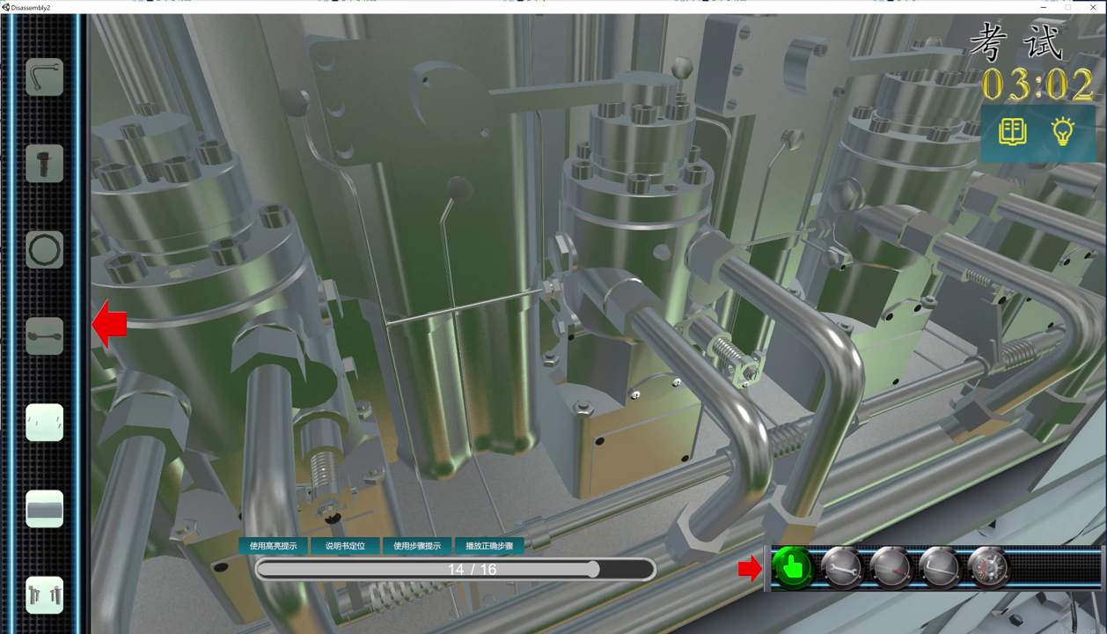
Confirm the connecting arm's fastening bolts as the installation target and tighten them with the hex key.
{"action": "left_click", "coordinate": [44, 422]}
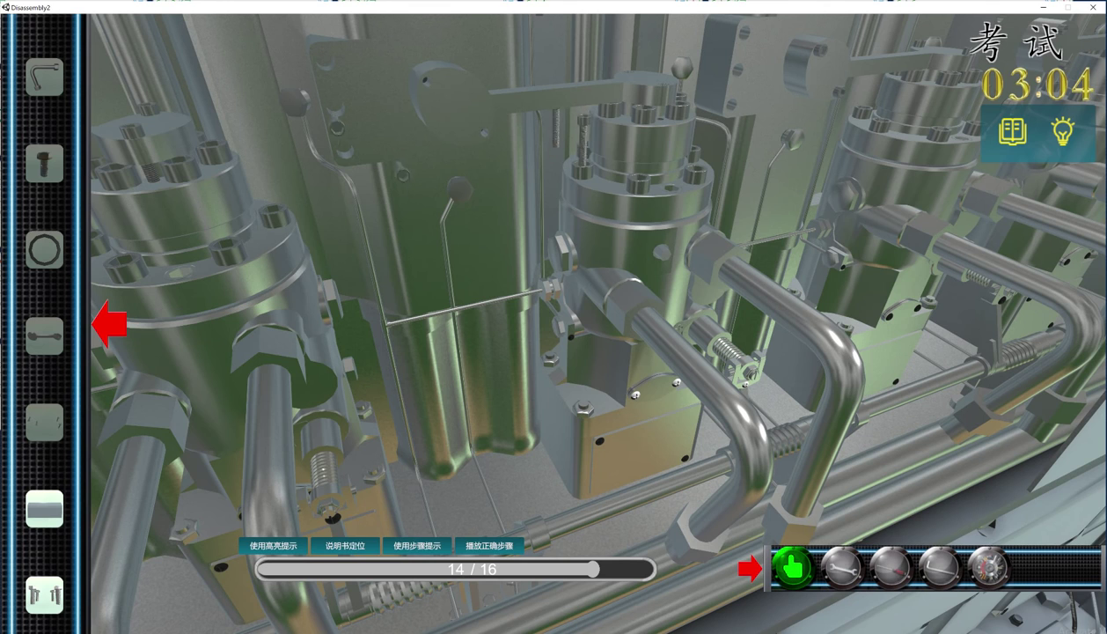
{"action": "left_click", "coordinate": [428, 83]}
{"action": "left_click", "coordinate": [455, 383]}
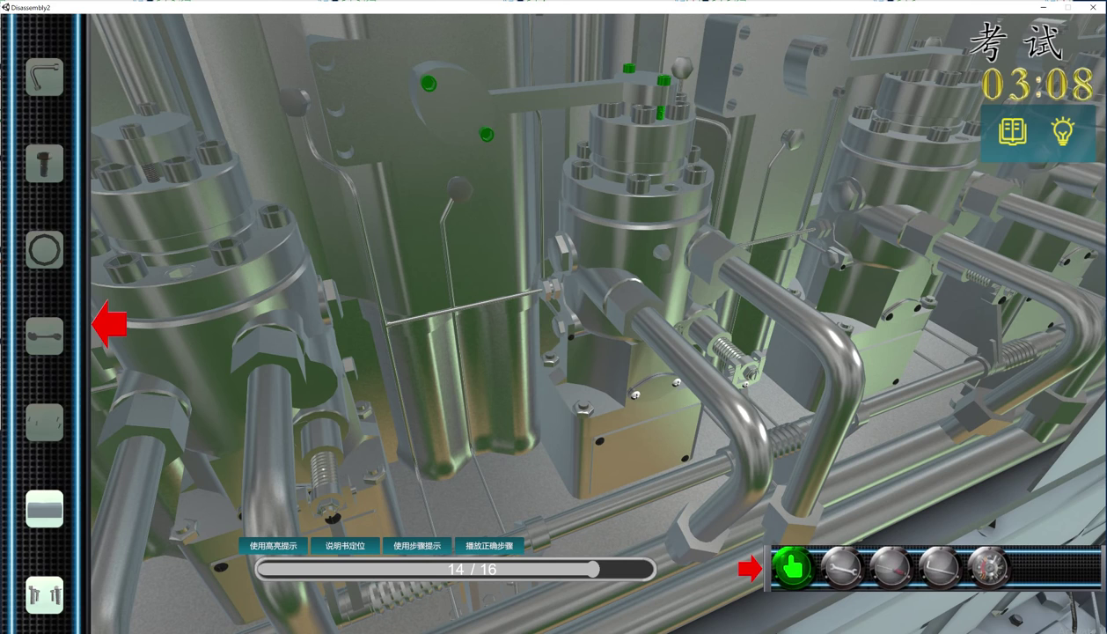
{"action": "left_click", "coordinate": [941, 567]}
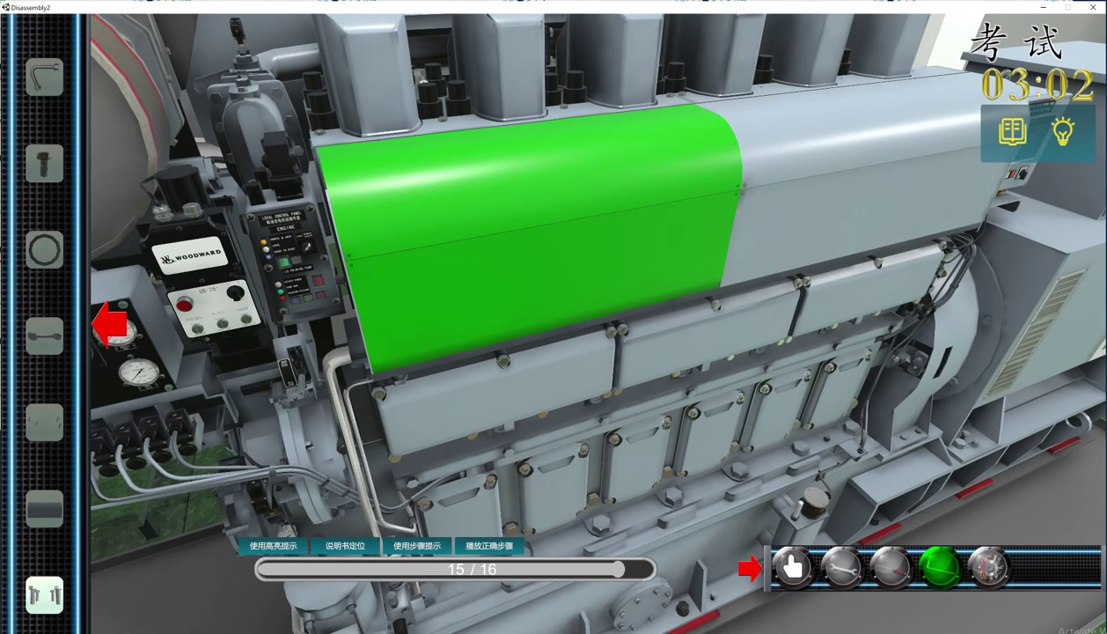
Confirm the engine's front casing cover as the installation target and fit it by hand.
{"action": "left_click", "coordinate": [453, 382]}
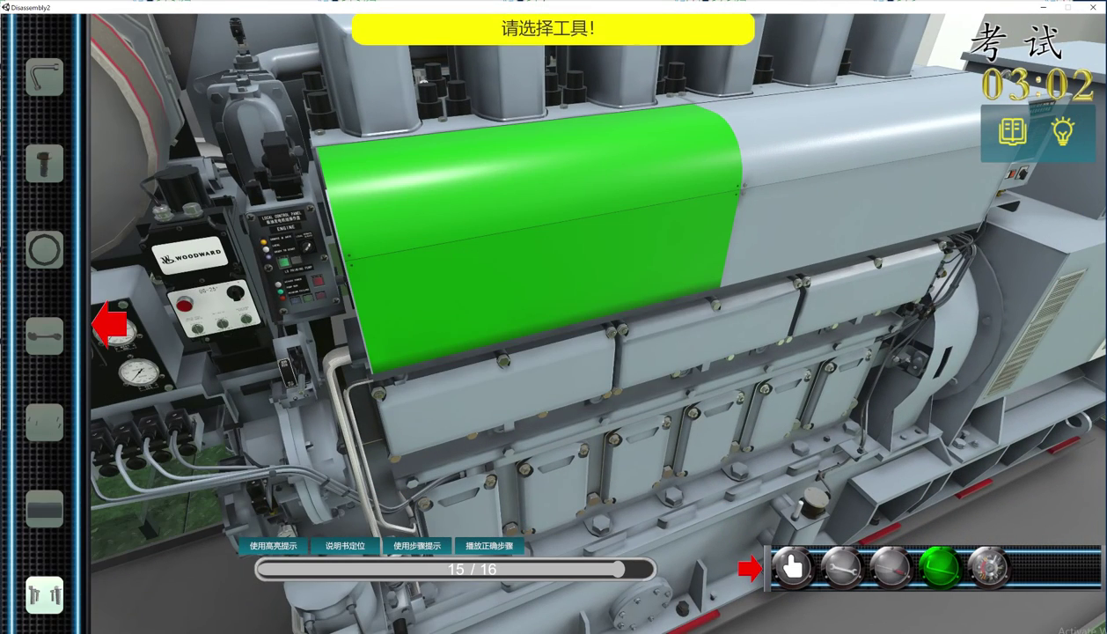
{"action": "left_click", "coordinate": [940, 567]}
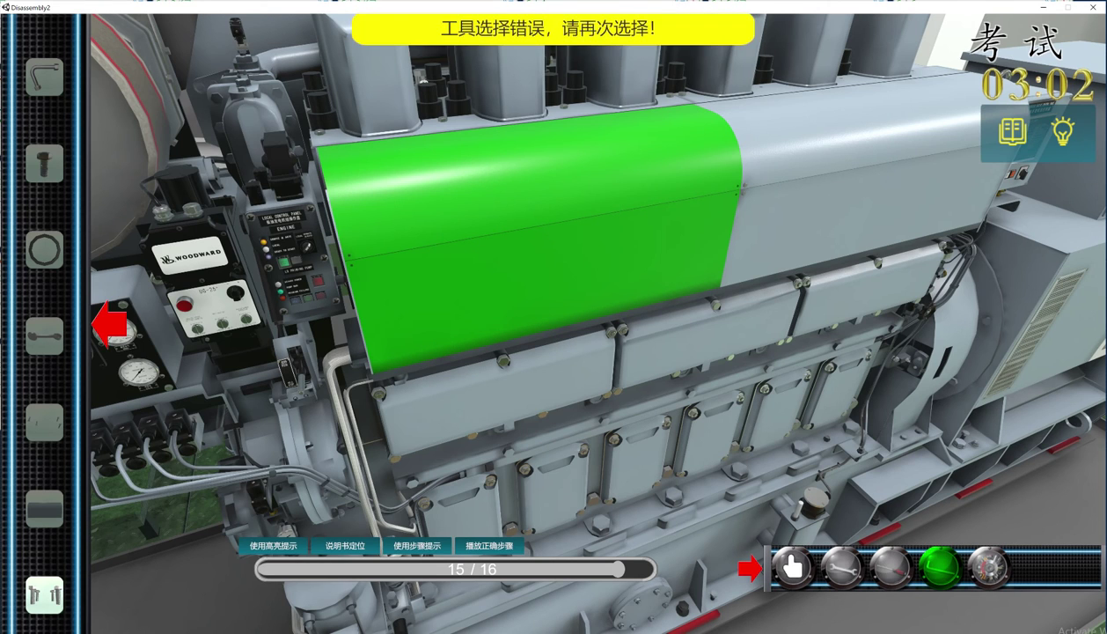
{"action": "left_click", "coordinate": [793, 568]}
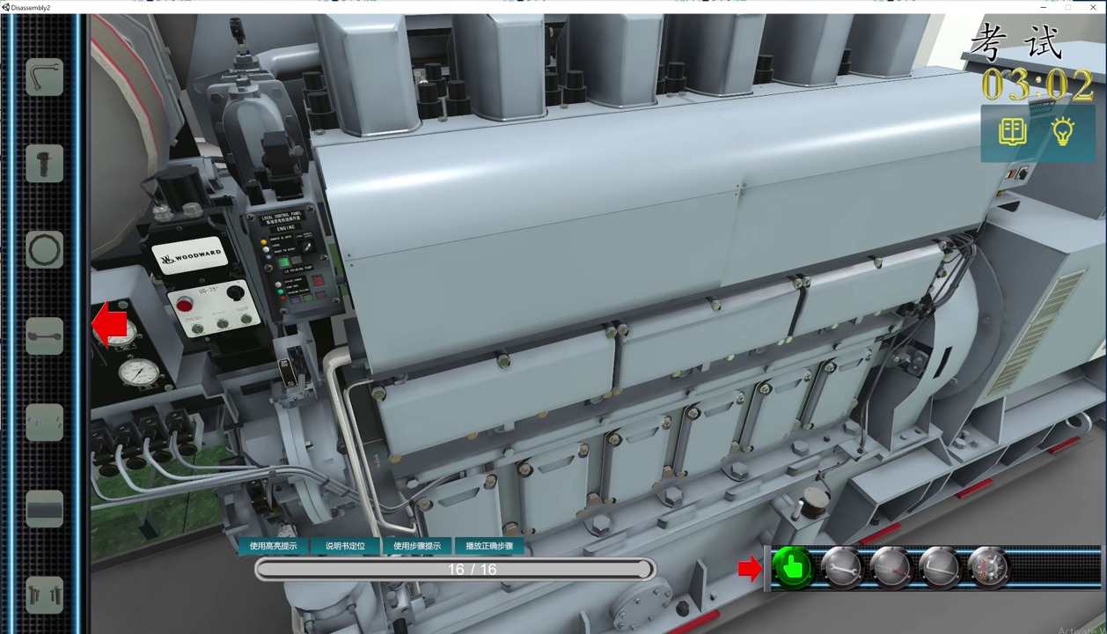
Confirm the small fastening bolts of the front casing cover as the installation target and tighten them with the open-end wrench.
{"action": "left_click", "coordinate": [738, 189]}
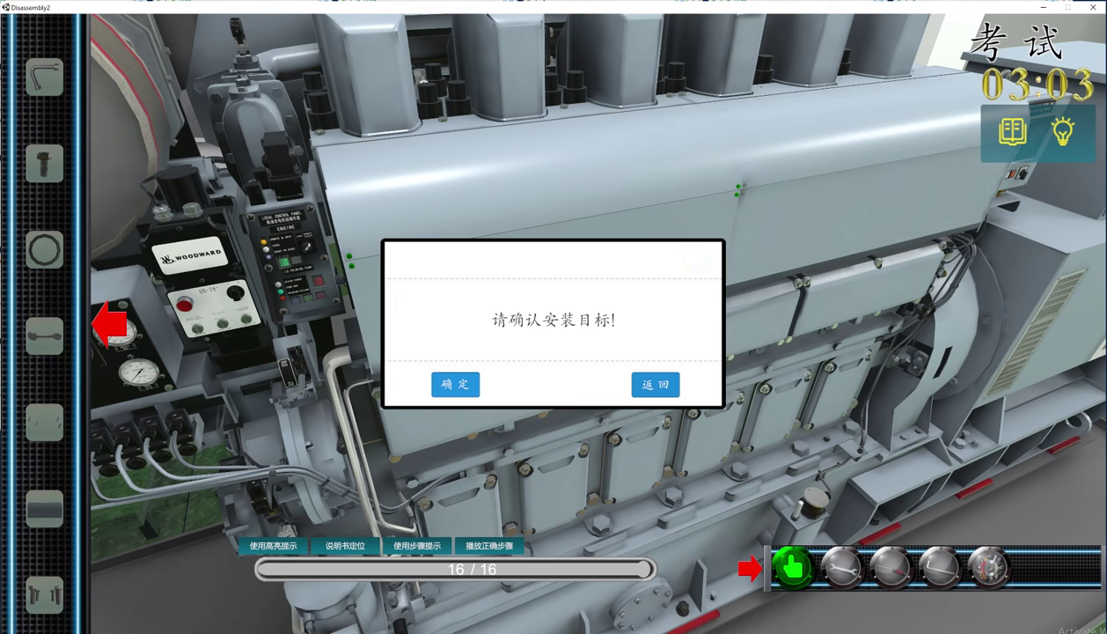
{"action": "left_click", "coordinate": [455, 384]}
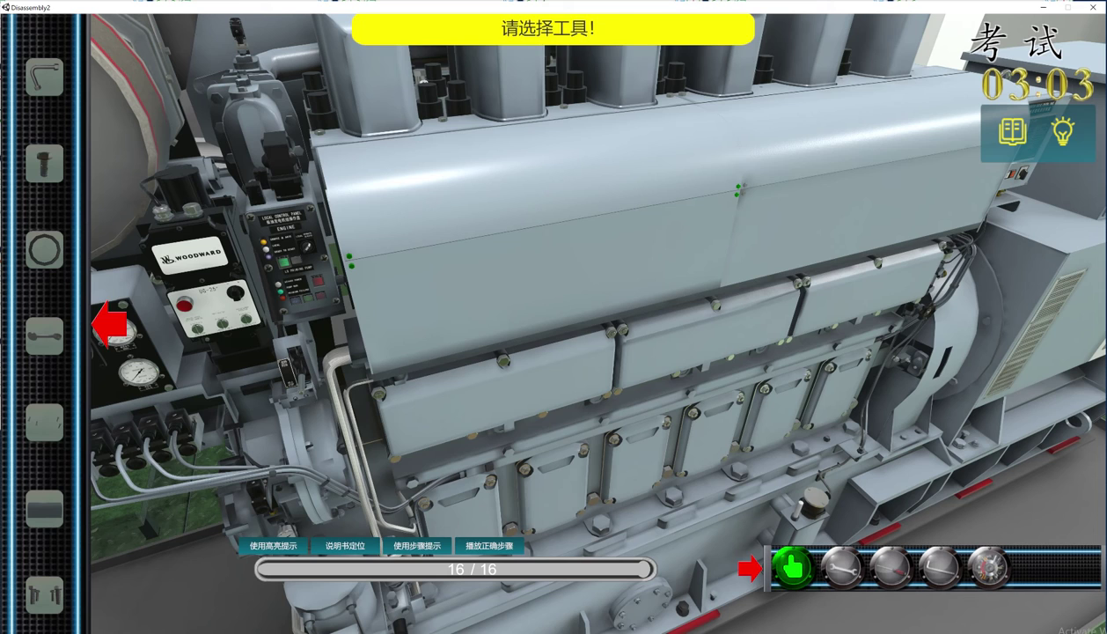
{"action": "left_click", "coordinate": [842, 567]}
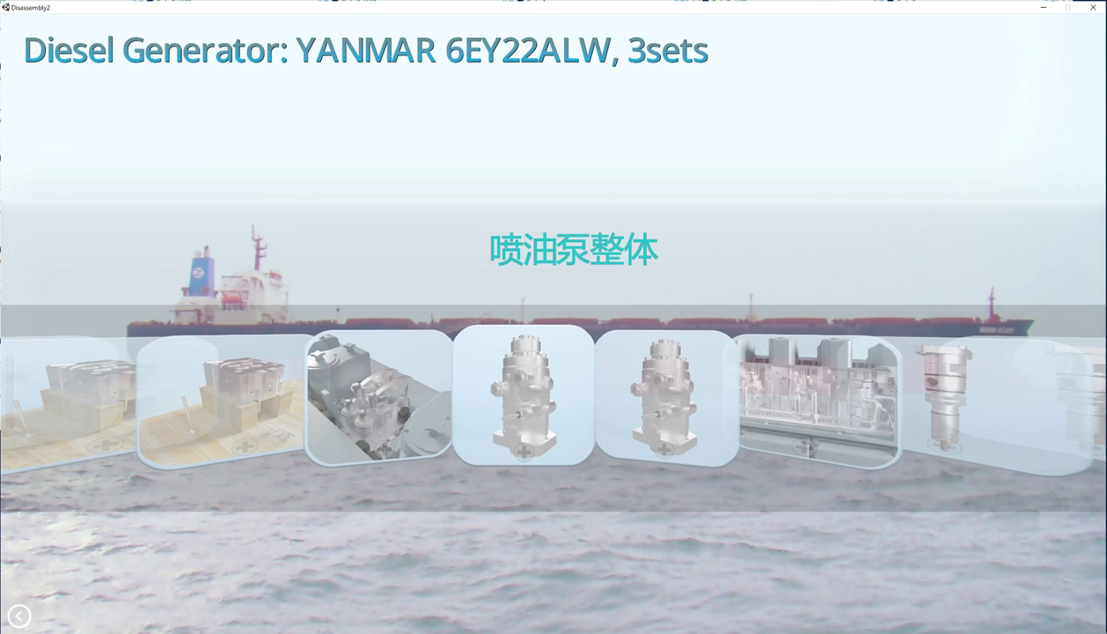
Browse the YANMAR 6EY22ALW component models from 喷油泵整体 to the 喷油器 entries and return to 喷油泵.
{"action": "key", "text": "Right"}
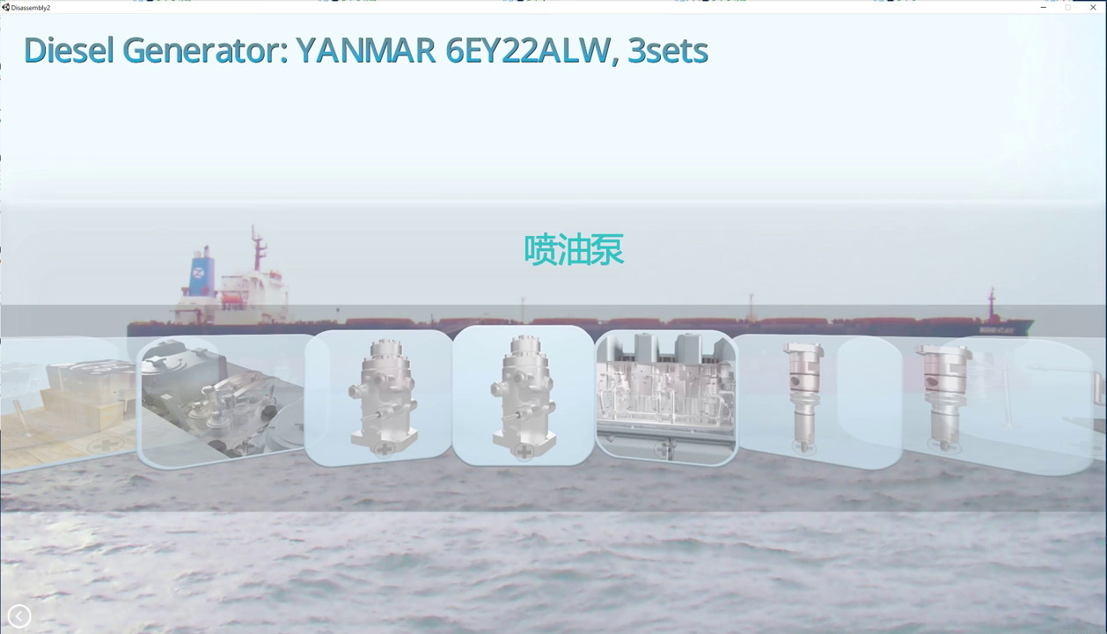
{"action": "key", "text": "Right"}
{"action": "key", "text": "Right"}
{"action": "key", "text": "Right"}
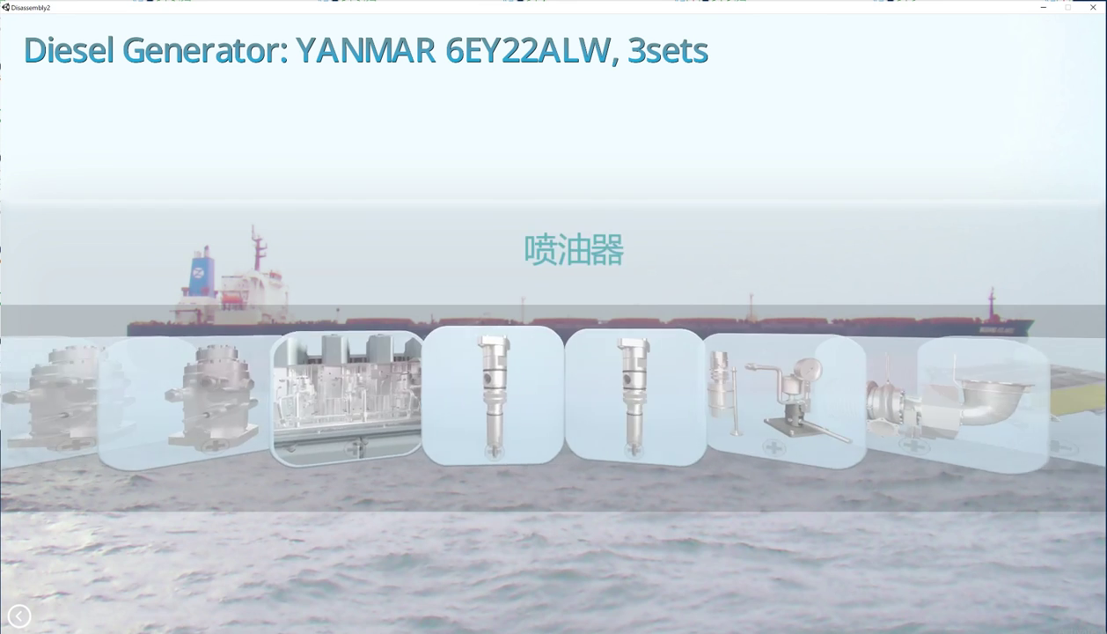
{"action": "key", "text": "Left"}
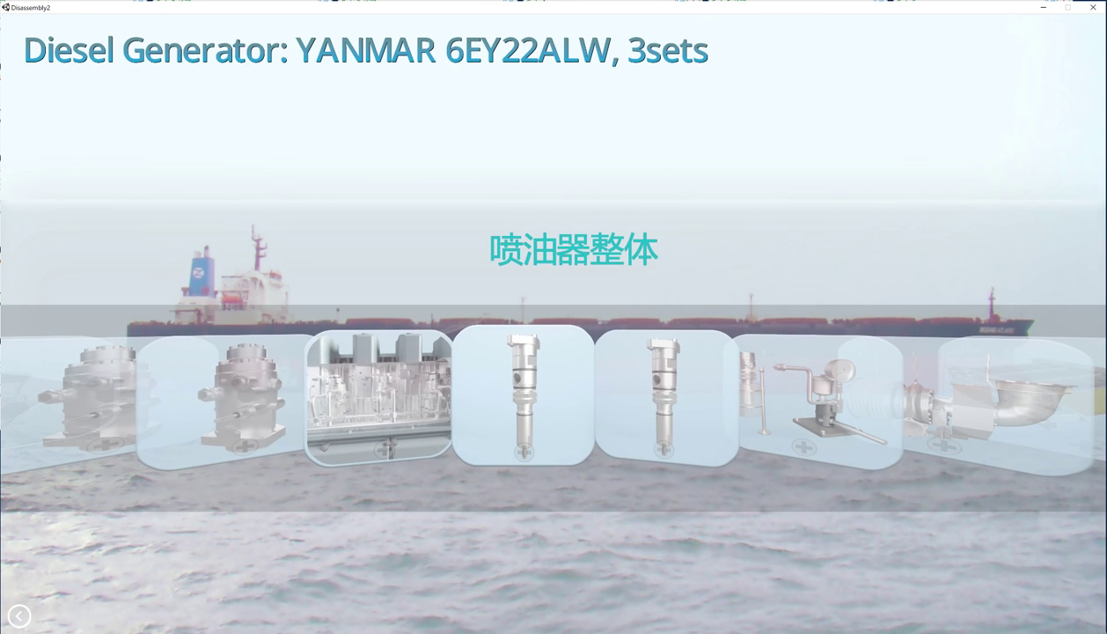
{"action": "key", "text": "Left"}
{"action": "key", "text": "Left"}
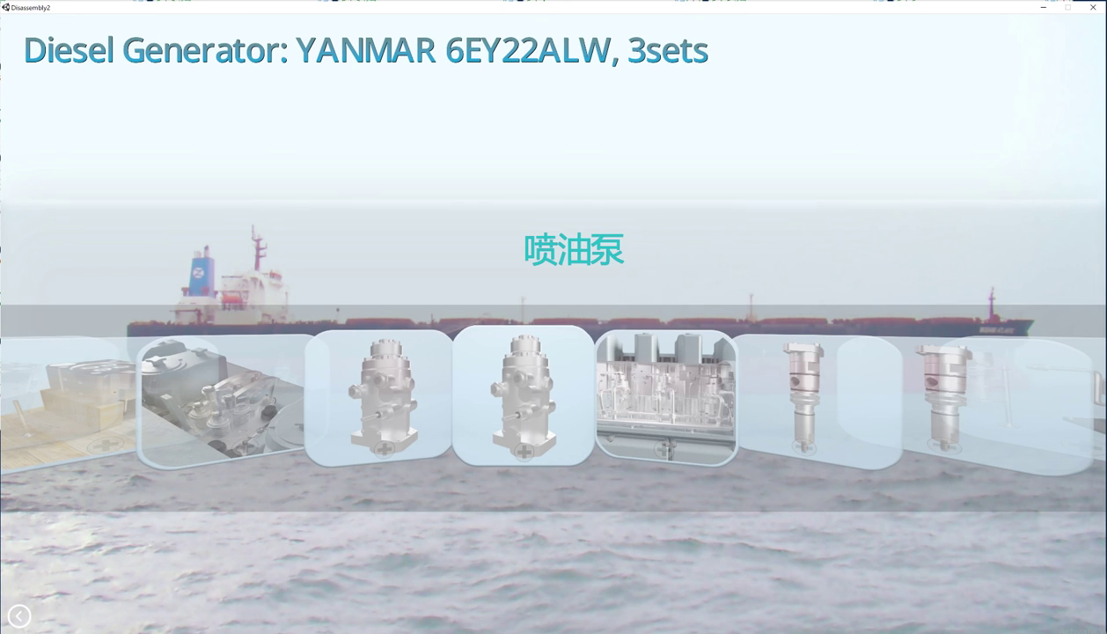
{"action": "key", "text": "Left"}
{"action": "key", "text": "Right"}
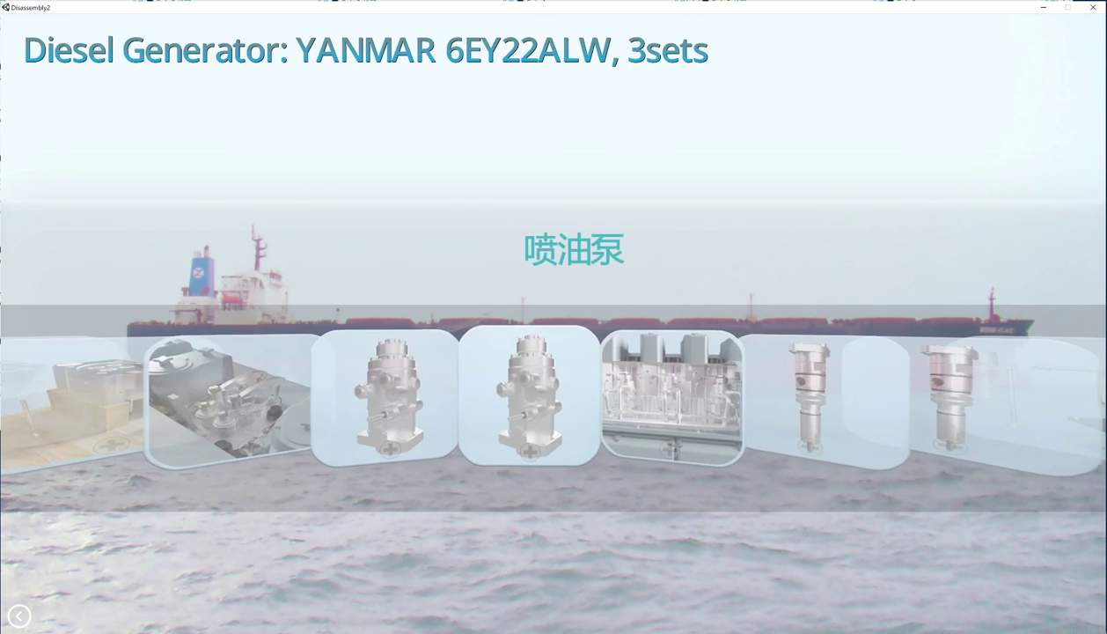